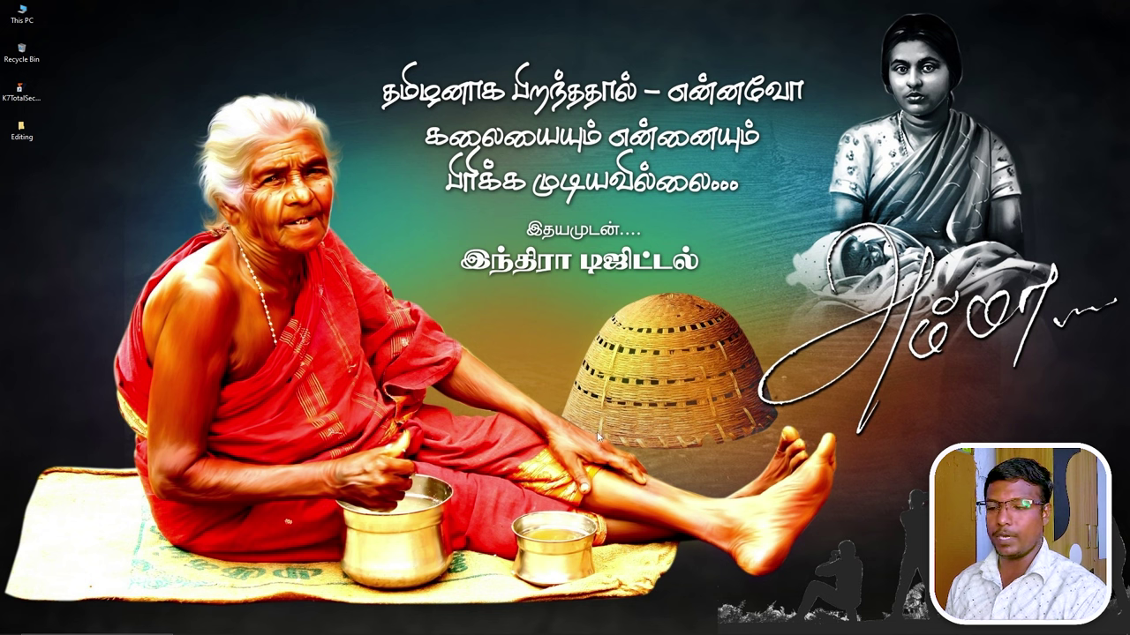
# Step: Open the Azhagi font page in Chrome and scroll to the 'How to DOWNLOAD' section
pyautogui.click(469, 627)
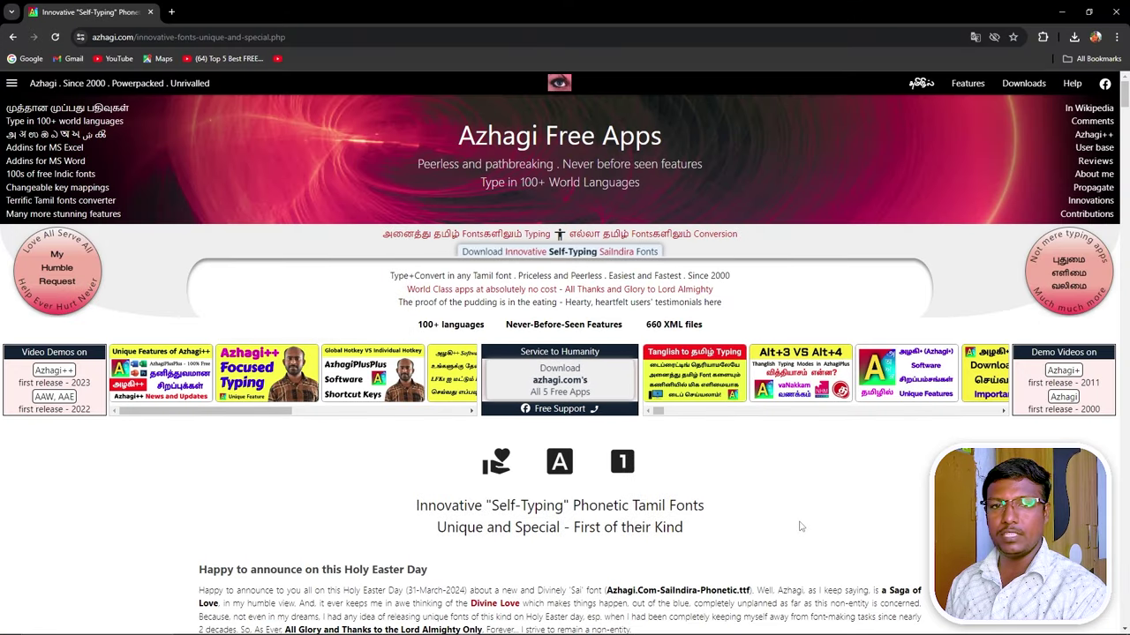
pyautogui.scroll(-2, 746, 514)
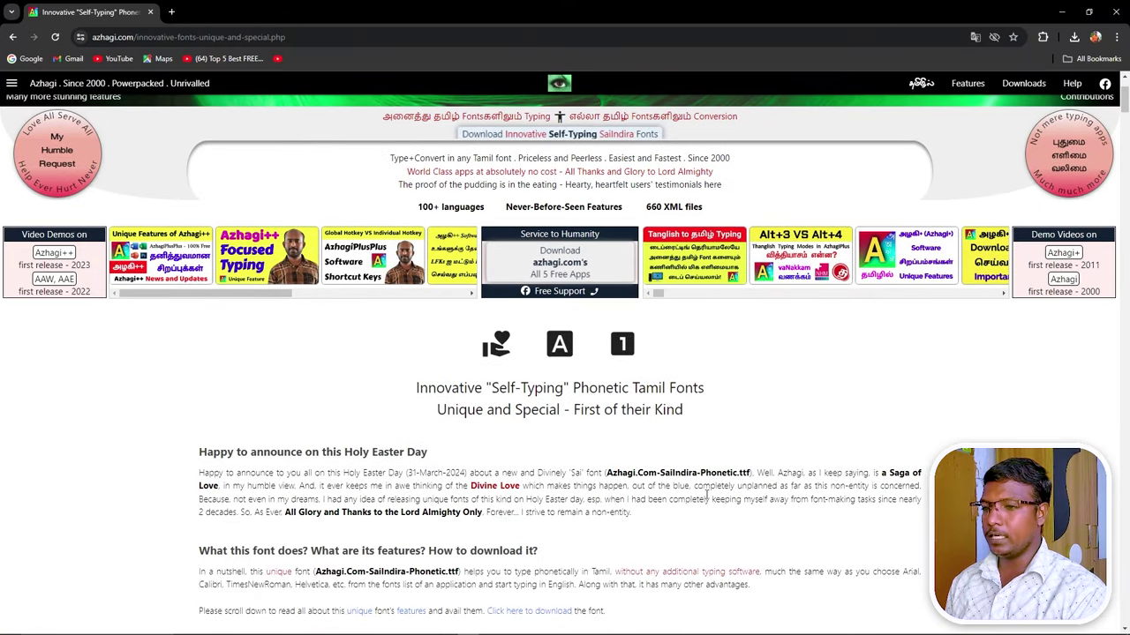
pyautogui.scroll(-2, 706, 498)
pyautogui.scroll(-2, 358, 424)
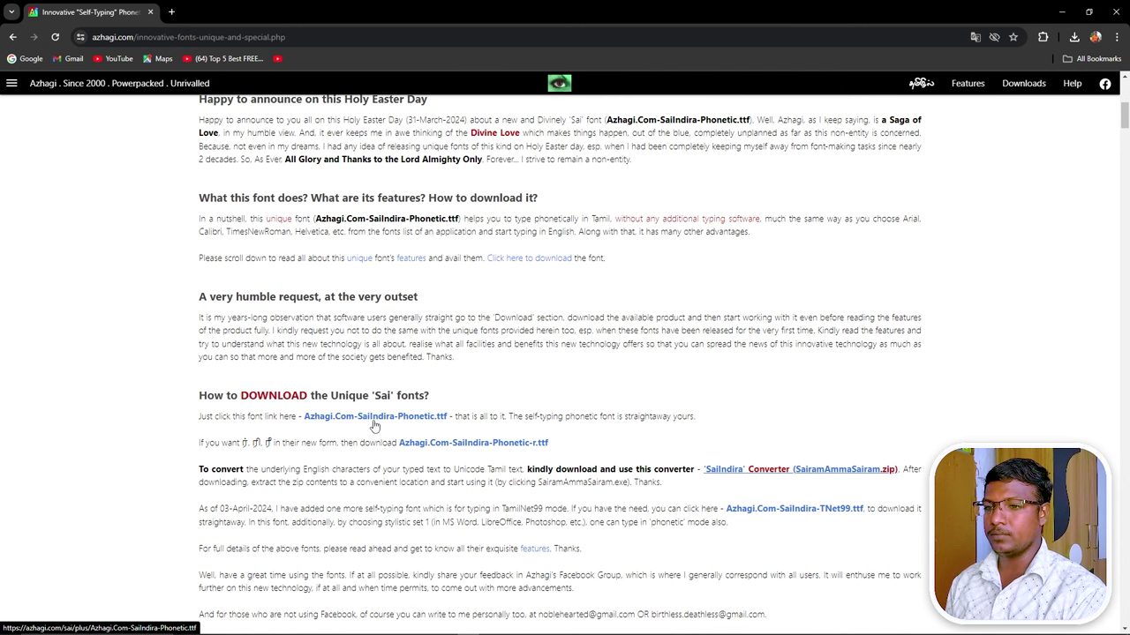
# Step: Download Azhagi.Com-SaiIndira-Phonetic.ttf and show it in its Downloads folder
pyautogui.click(375, 421)
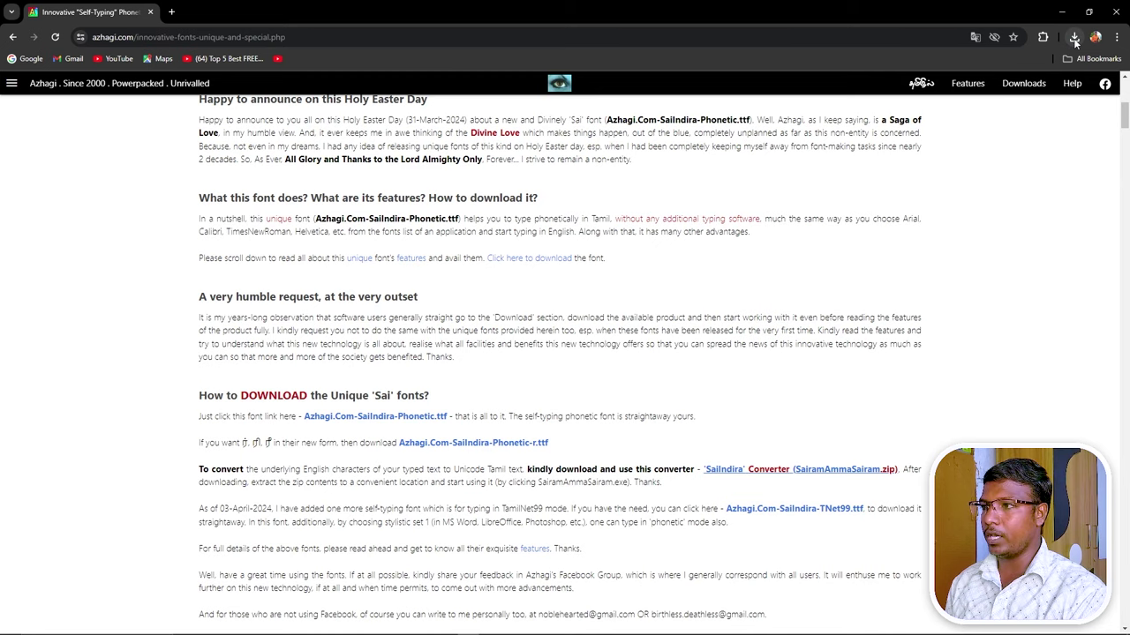
pyautogui.click(1074, 40)
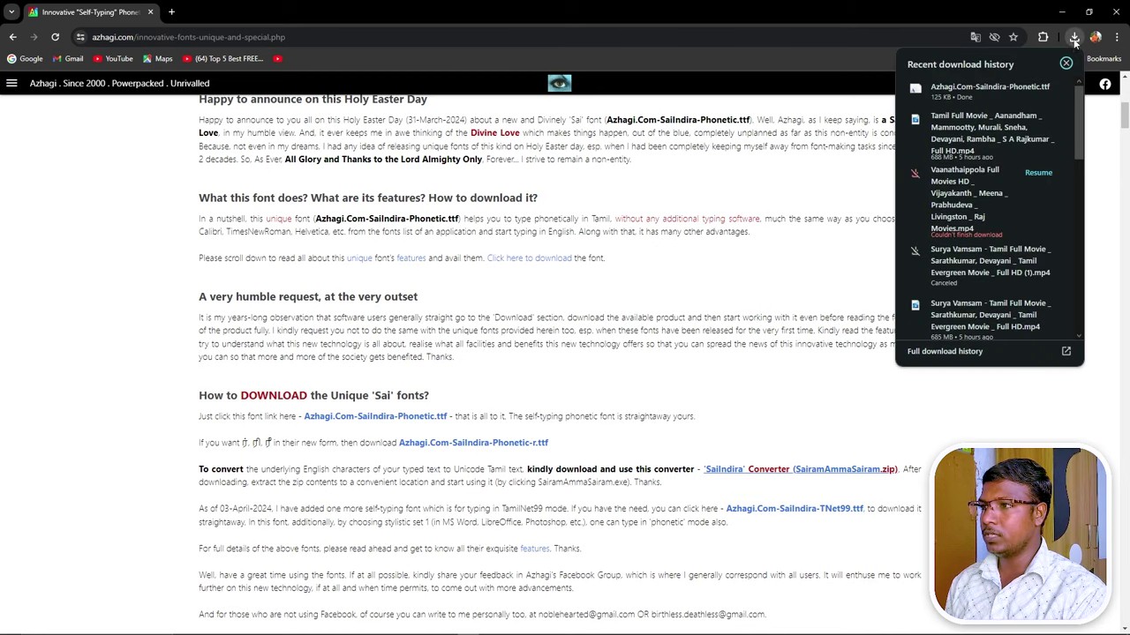
pyautogui.click(1034, 91)
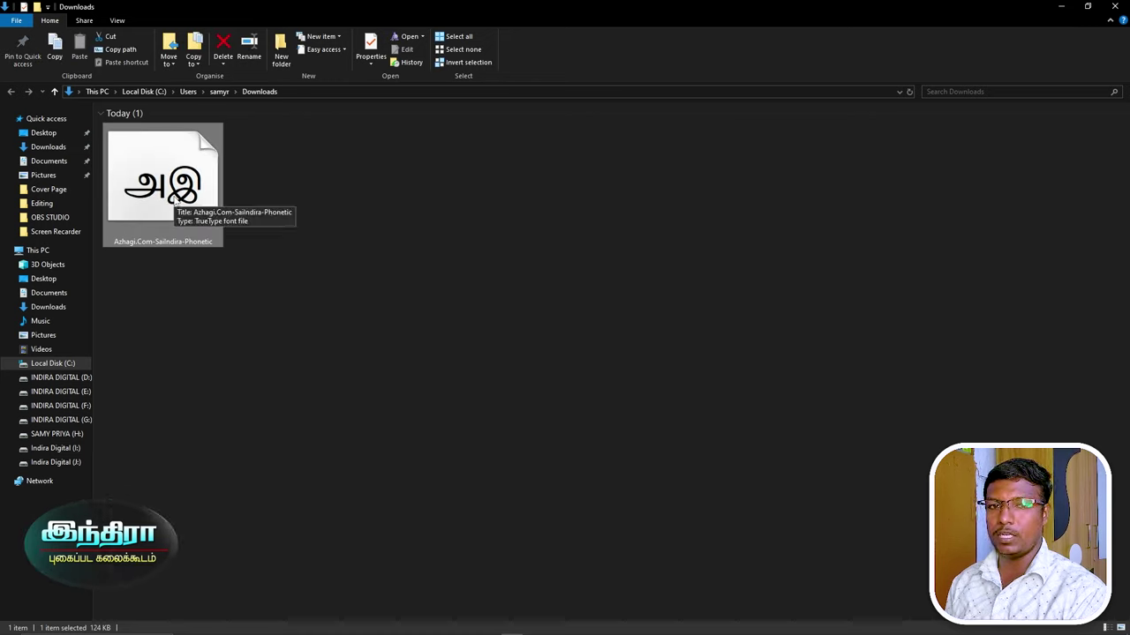
# Step: Deselect the font file, then minimize File Explorer and Chrome to reveal the desktop
pyautogui.click(242, 297)
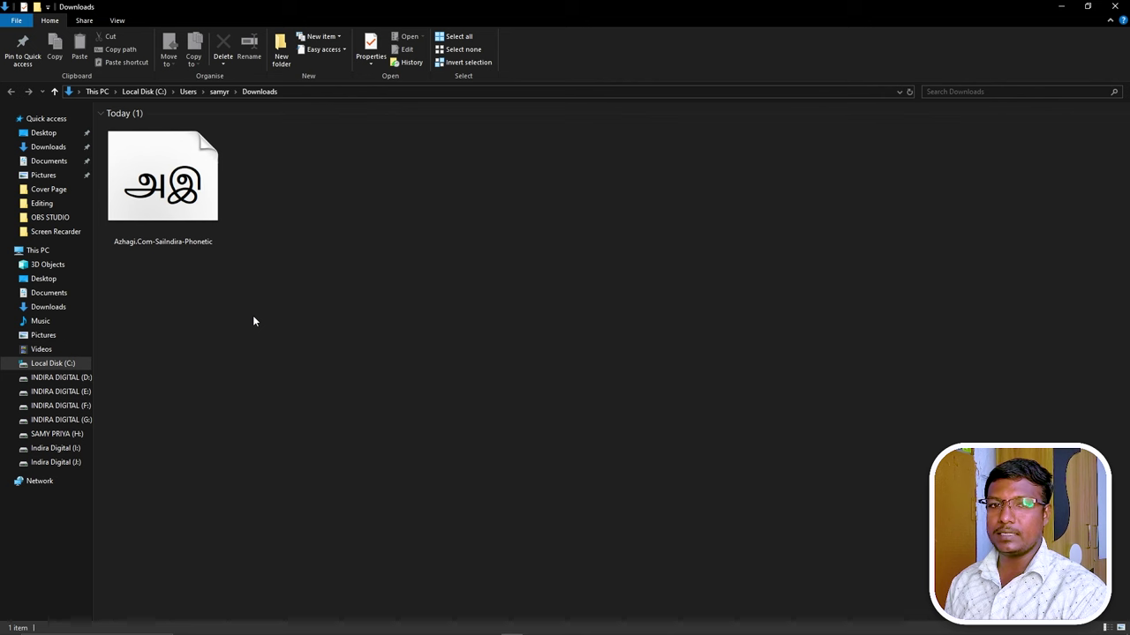
pyautogui.click(1061, 7)
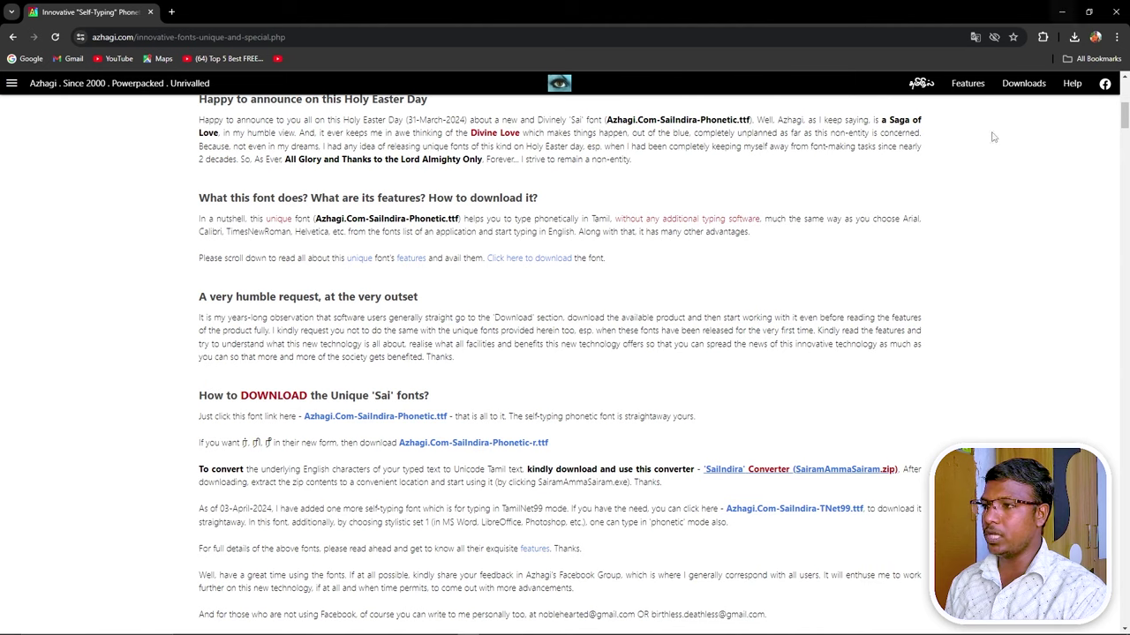
pyautogui.click(1061, 11)
# Step: Refresh the desktop three times, then launch Word with a blank document
pyautogui.rightClick(345, 182)
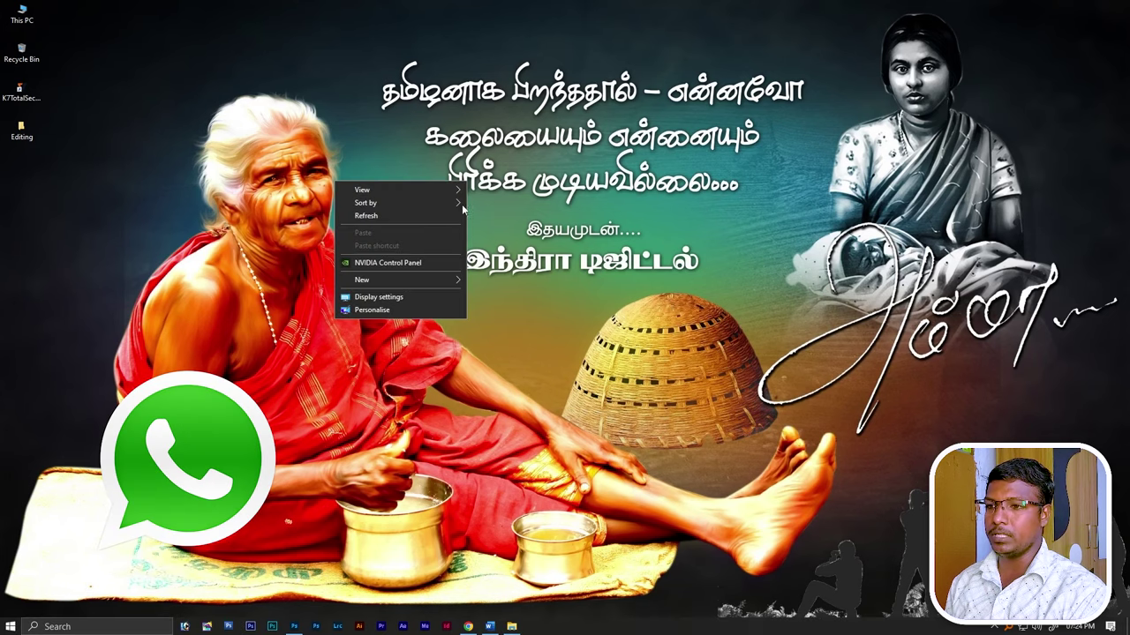
pyautogui.click(449, 216)
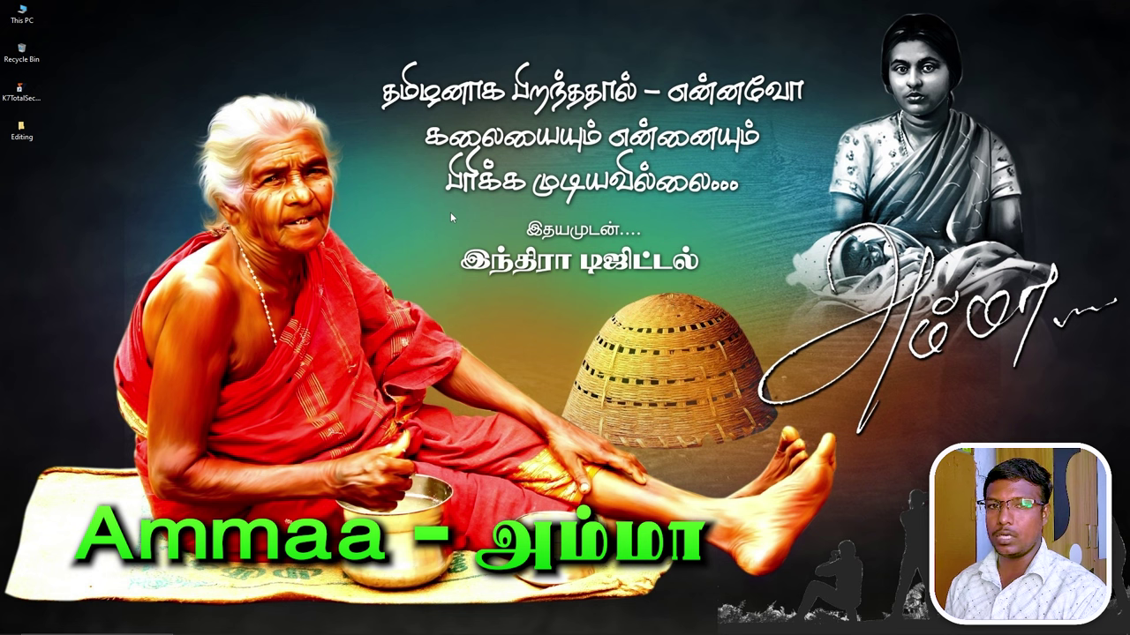
pyautogui.rightClick(302, 244)
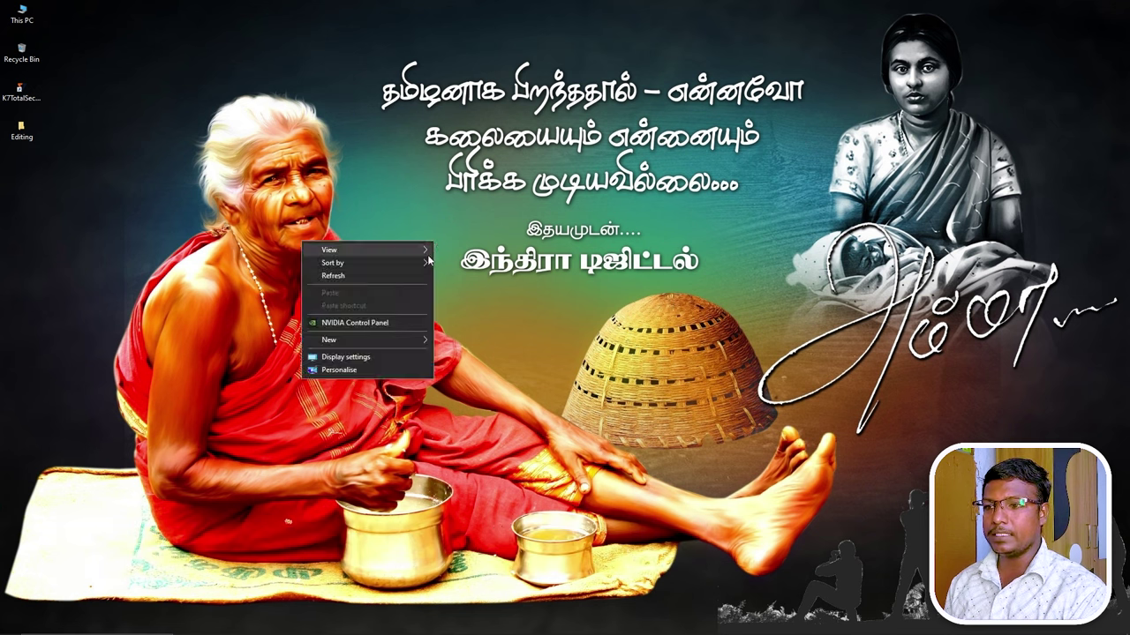
pyautogui.click(411, 280)
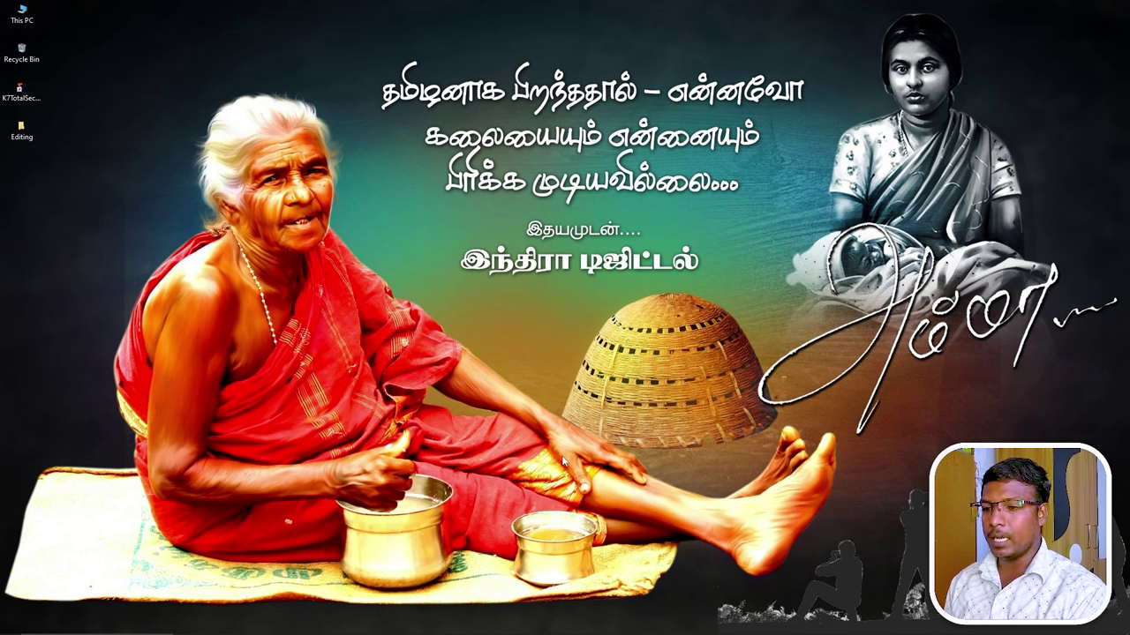
pyautogui.rightClick(501, 360)
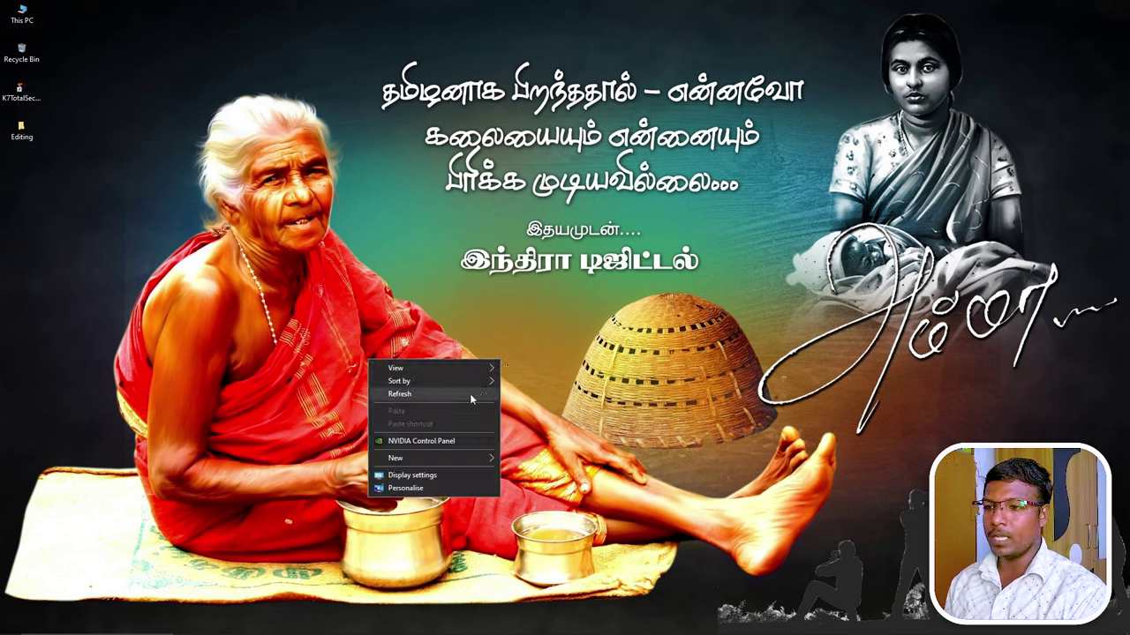
pyautogui.click(477, 388)
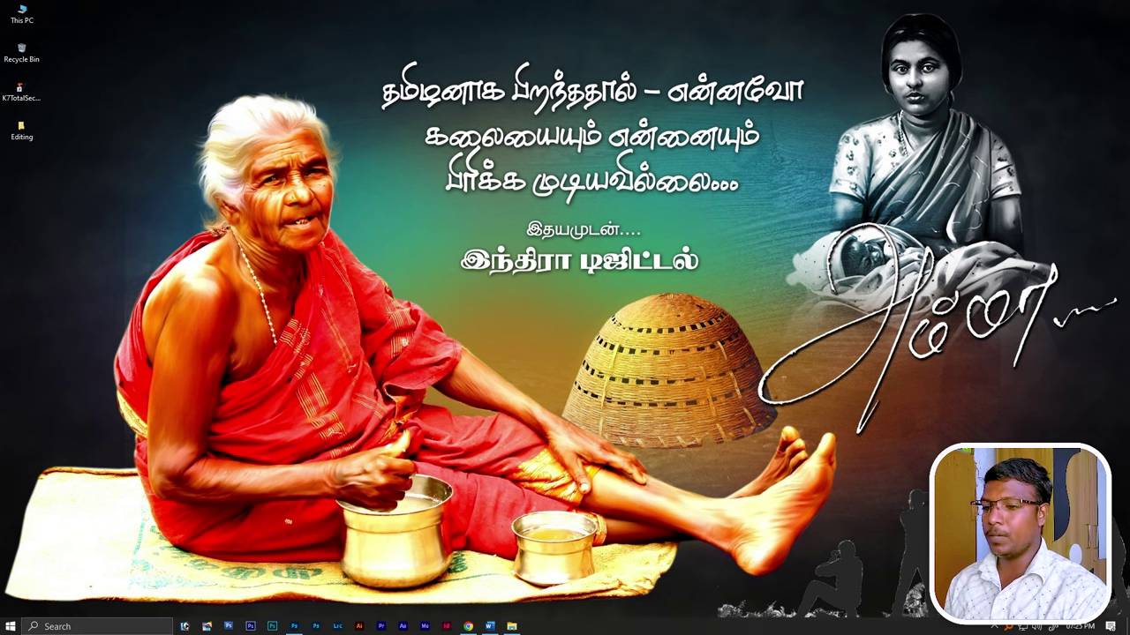
pyautogui.click(491, 626)
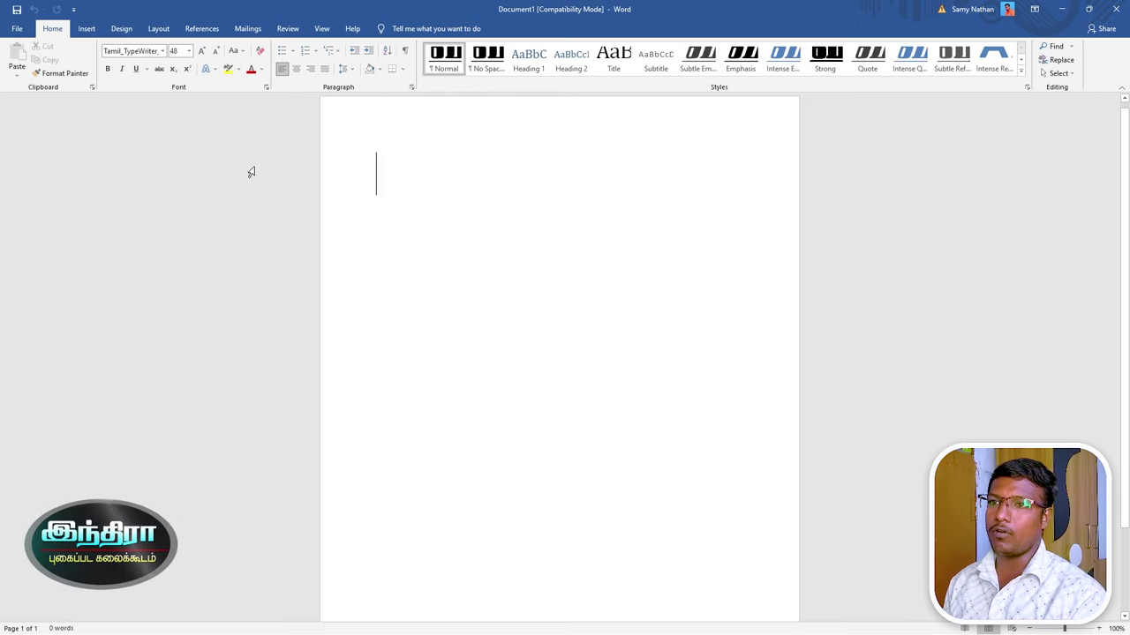
# Step: Set the font to Cambria (Headings), type a trial 'ammaa' and select it for replacement
pyautogui.click(163, 50)
pyautogui.click(141, 80)
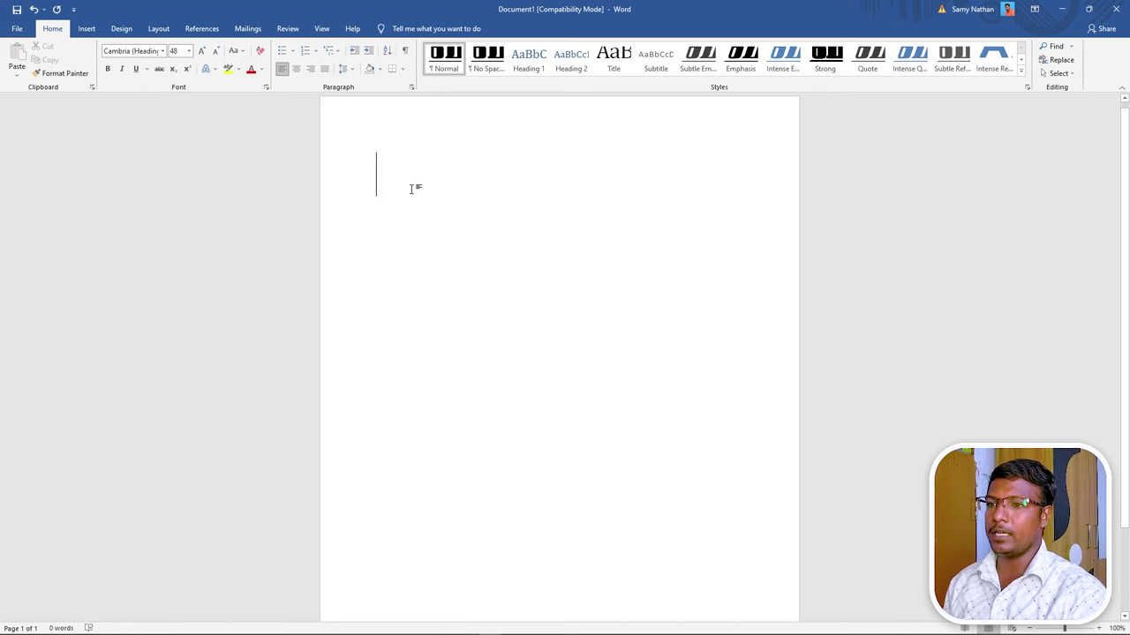
pyautogui.write('ammaa')
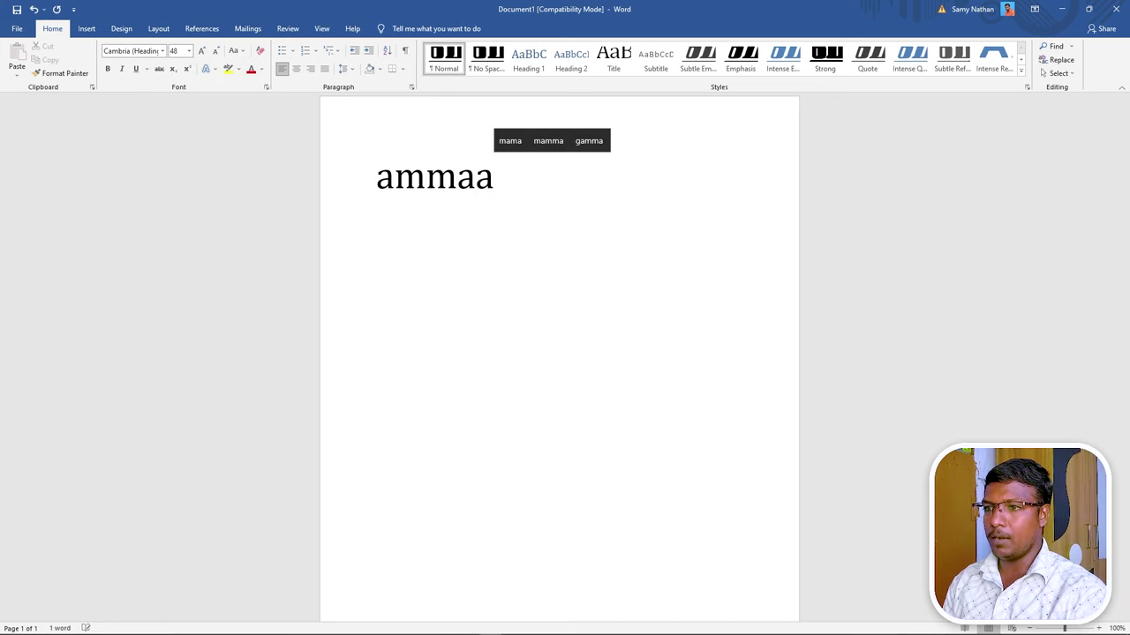
pyautogui.press('BackSpace')
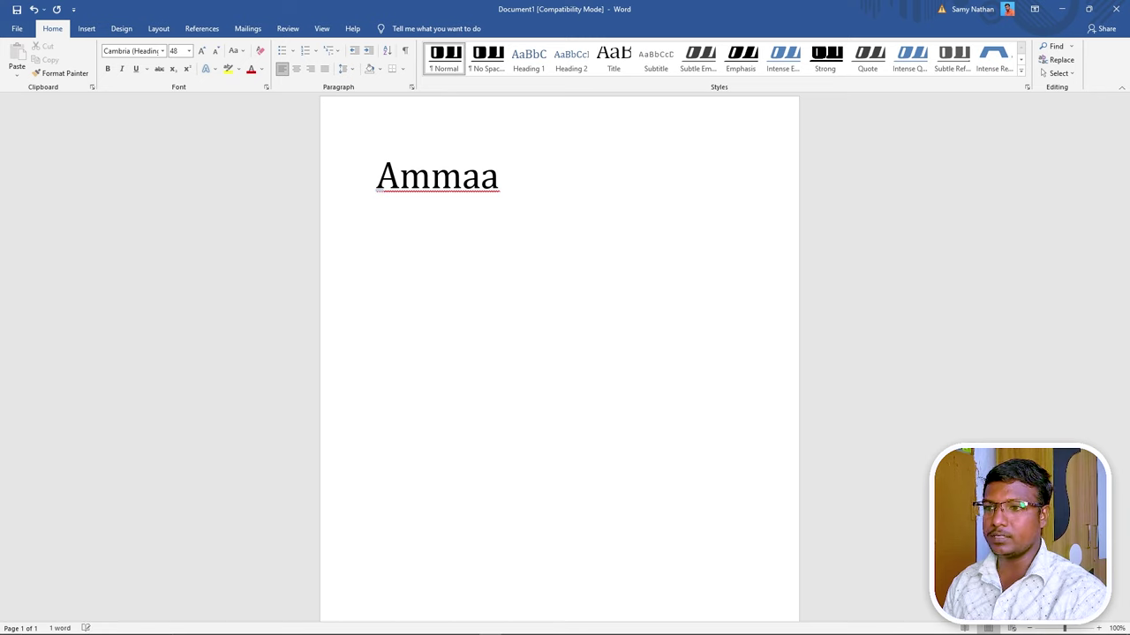
pyautogui.press('BackSpace')
pyautogui.hotkey('ctrl', 'a')
# Step: Type 'ammaa appa murugan', 'thirumanam rajaa' and 'saami' on three lines
pyautogui.write('ammaa ')
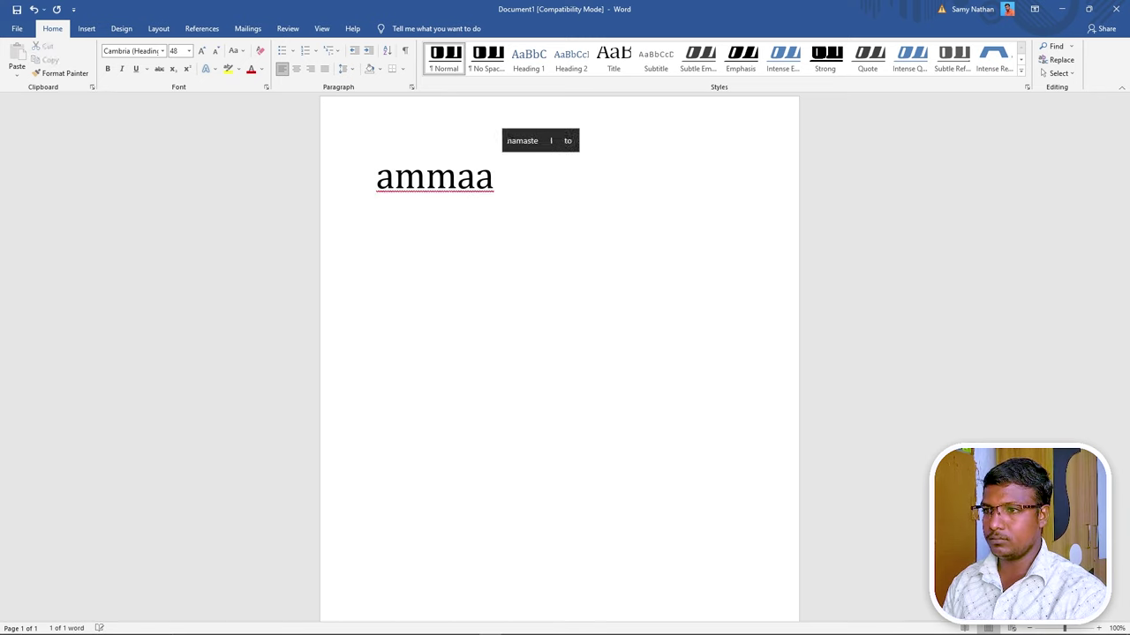
pyautogui.write('app')
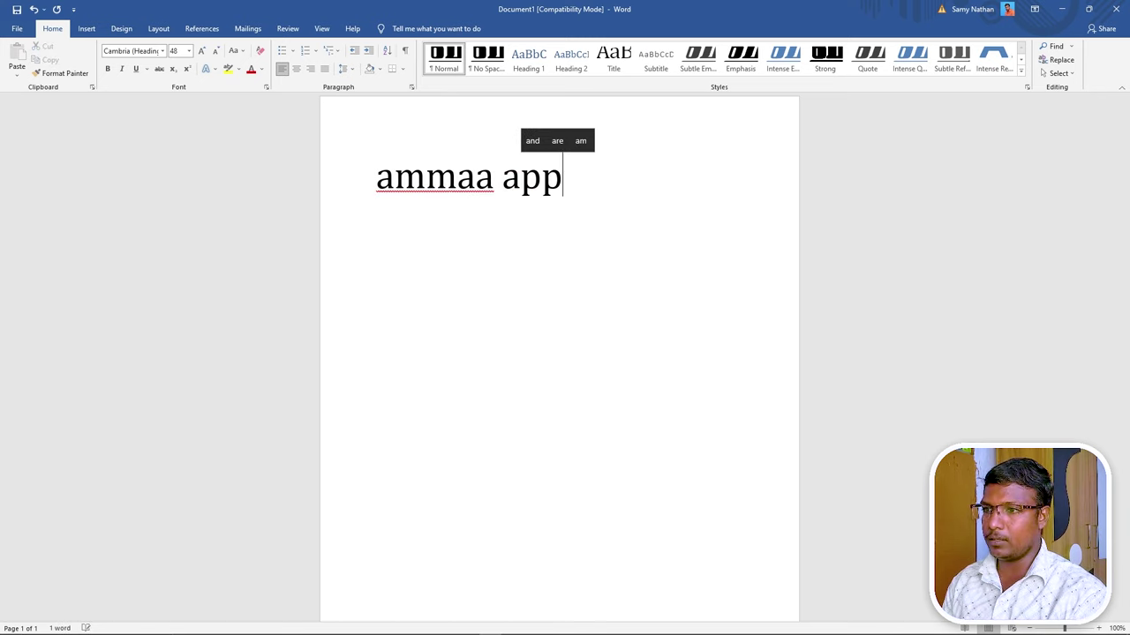
pyautogui.write('a mur')
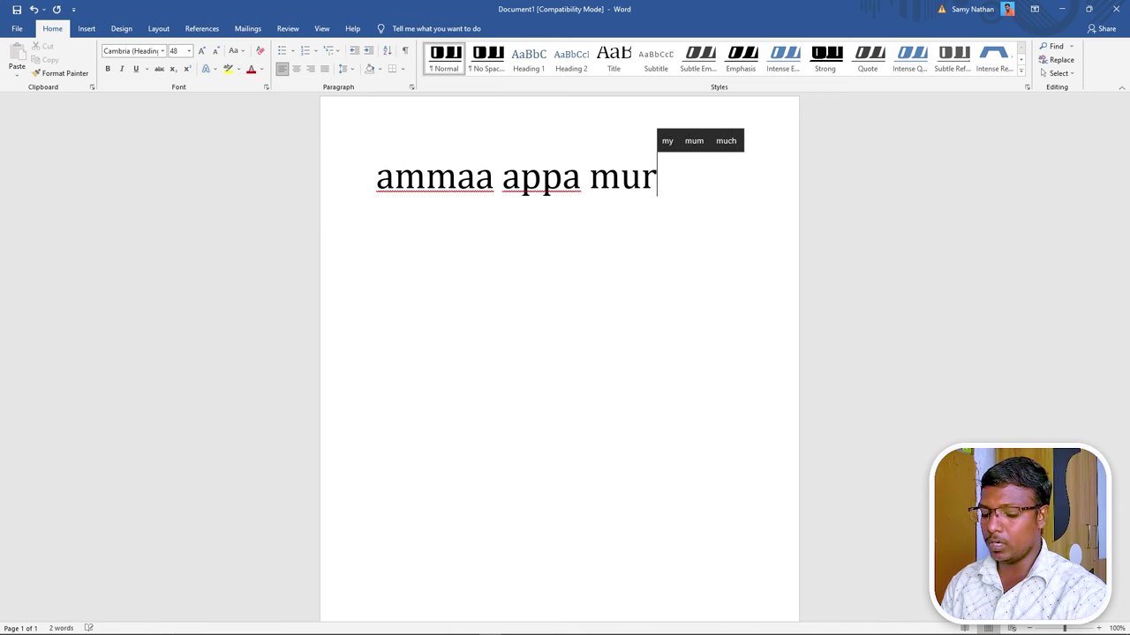
pyautogui.write('ugan')
pyautogui.press('Return')
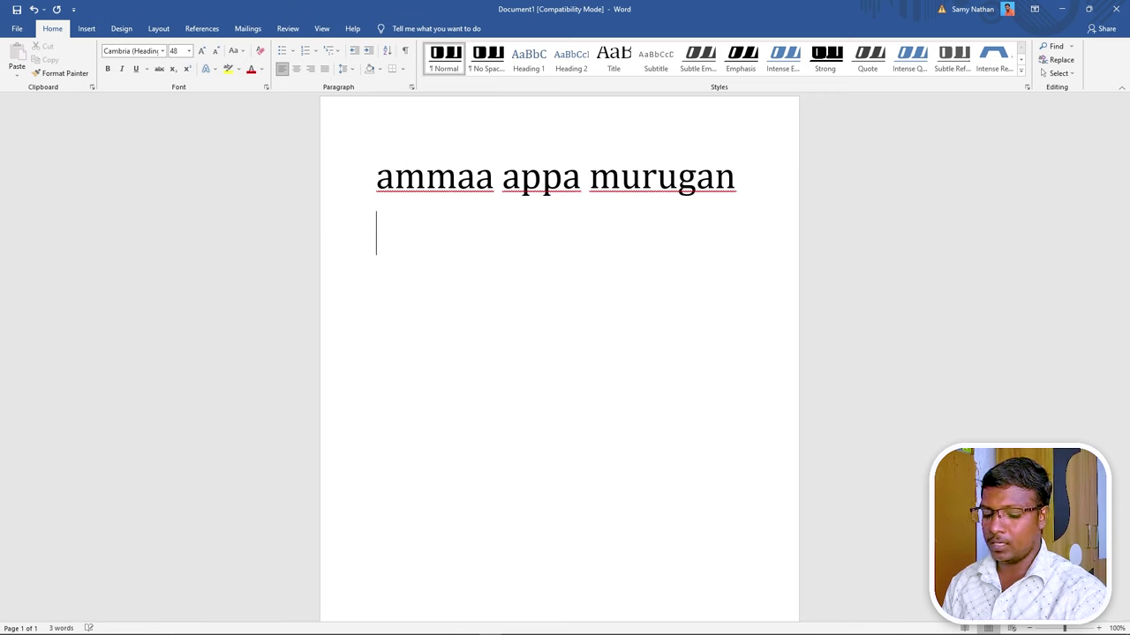
pyautogui.write('thiruma')
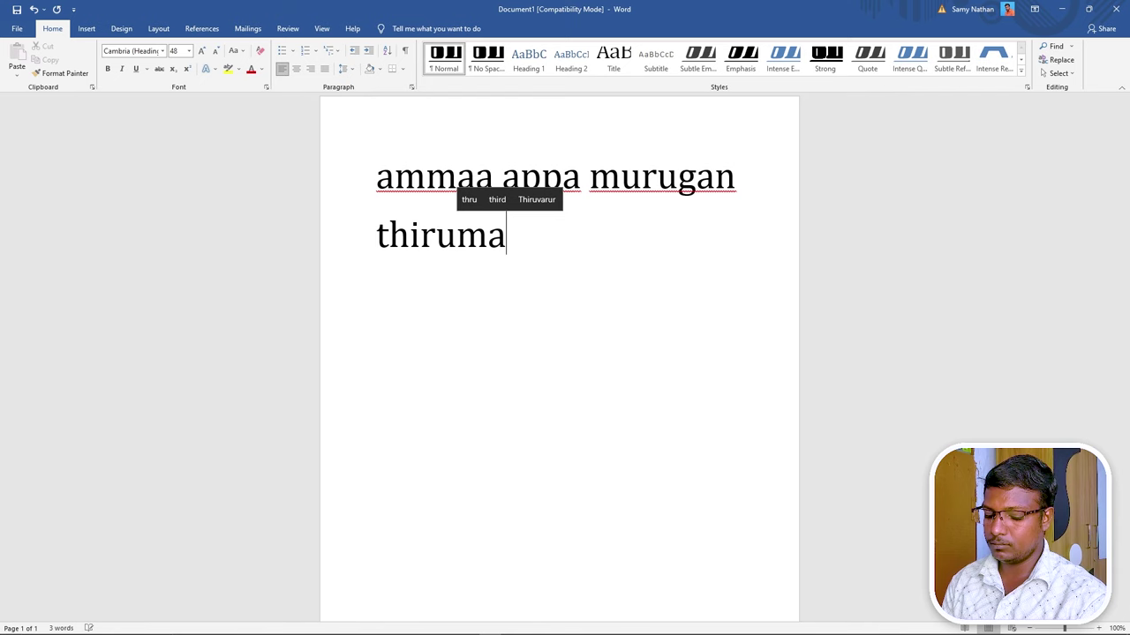
pyautogui.write('nam')
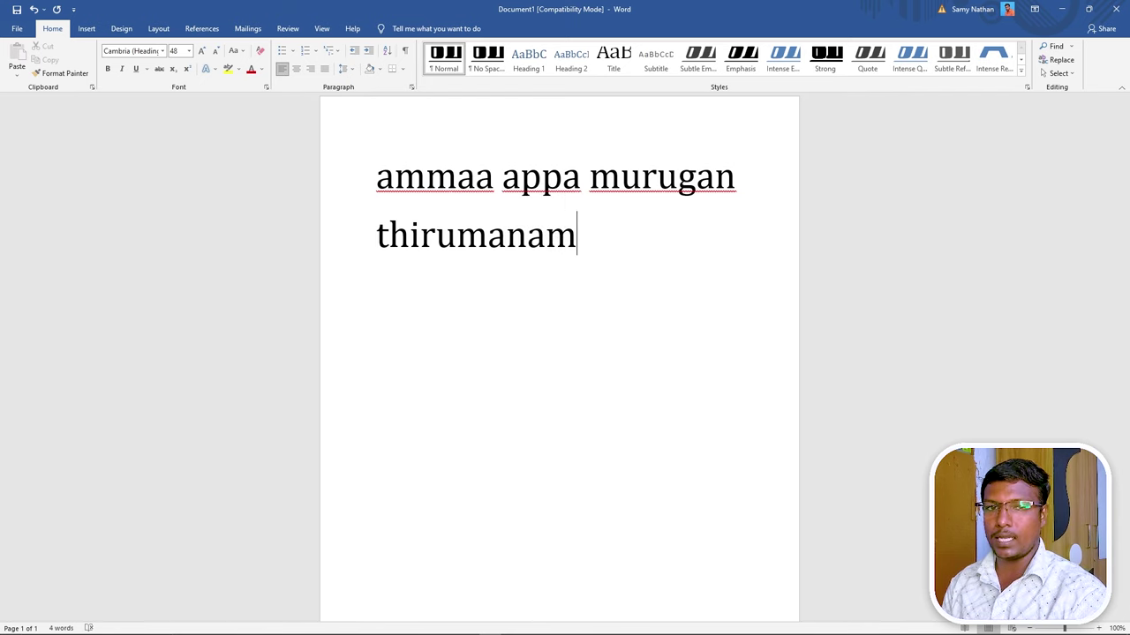
pyautogui.write(' ra')
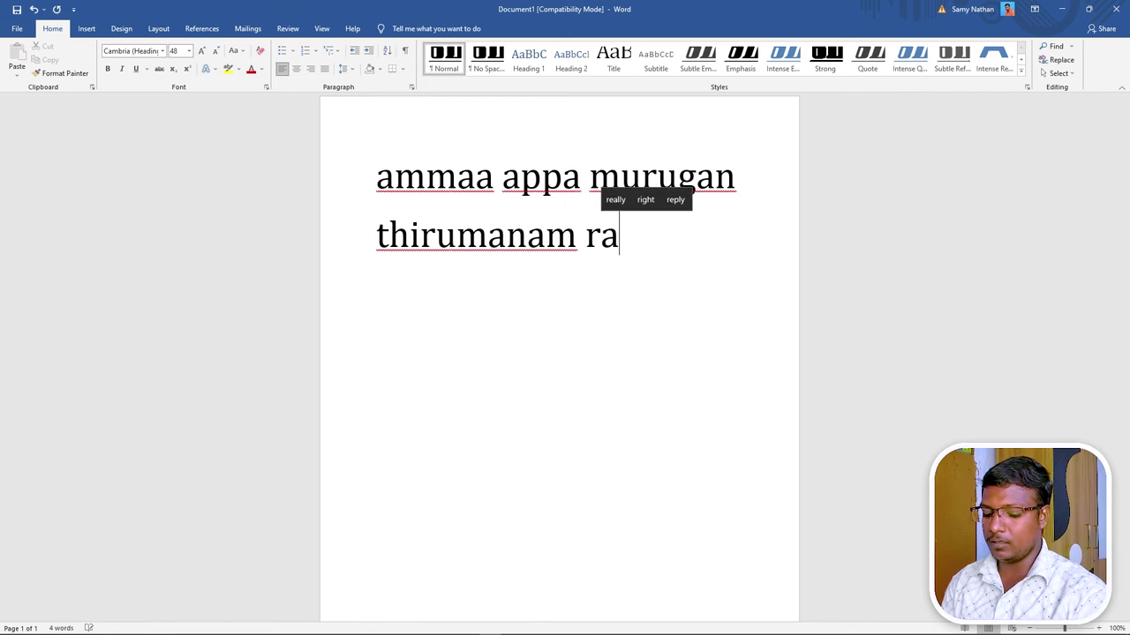
pyautogui.write('jaa')
pyautogui.press('BackSpace')
pyautogui.press('Return')
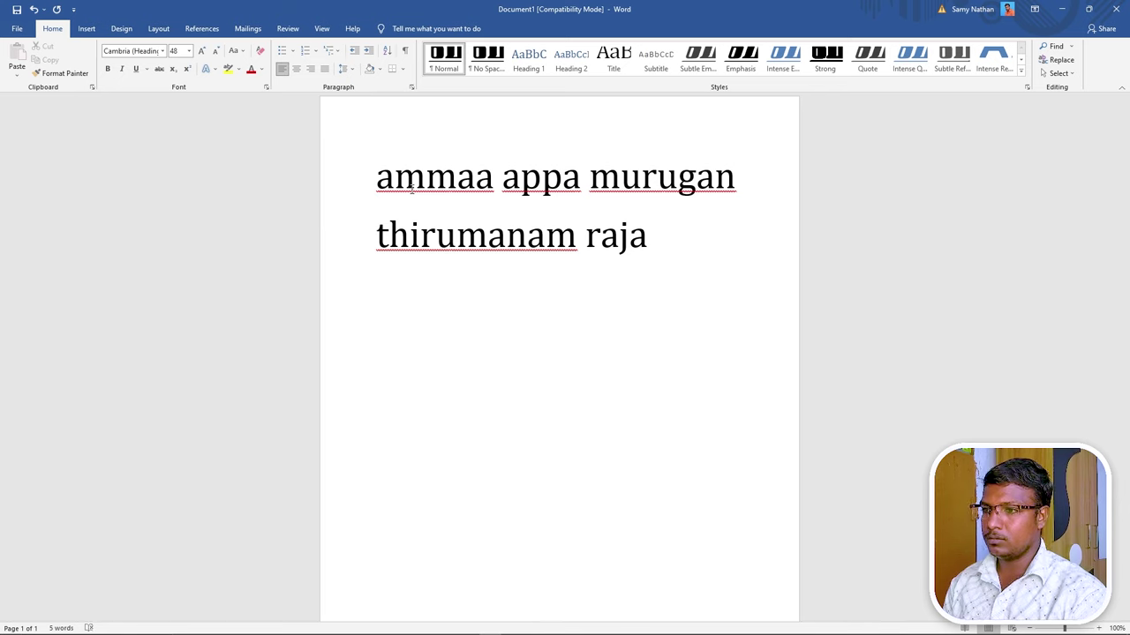
pyautogui.press('BackSpace')
pyautogui.press('Return')
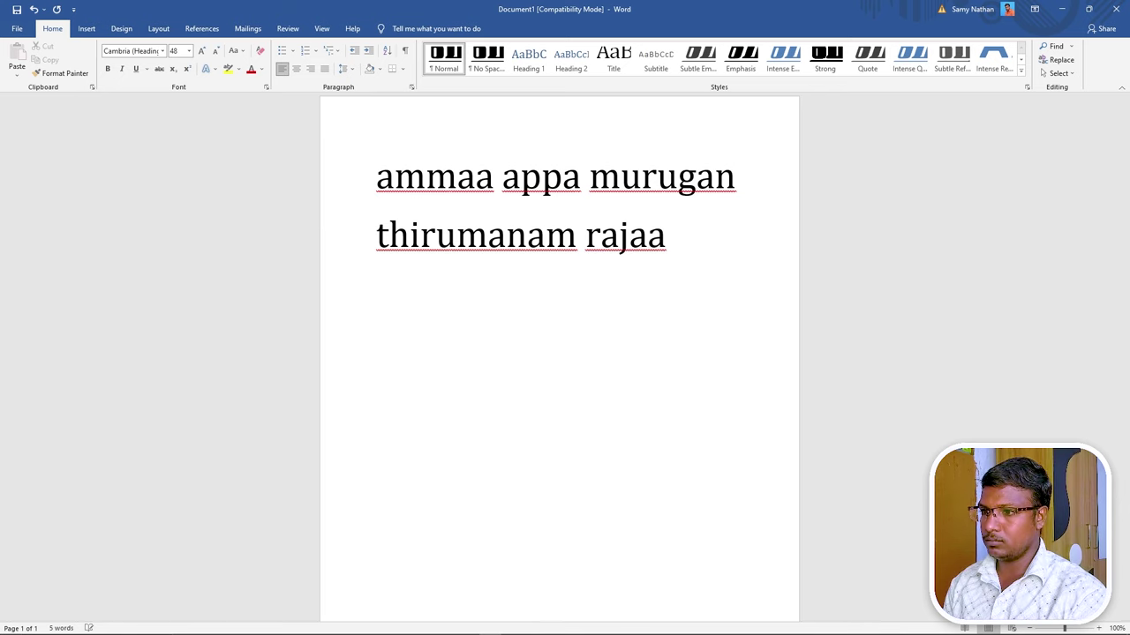
pyautogui.write('sa')
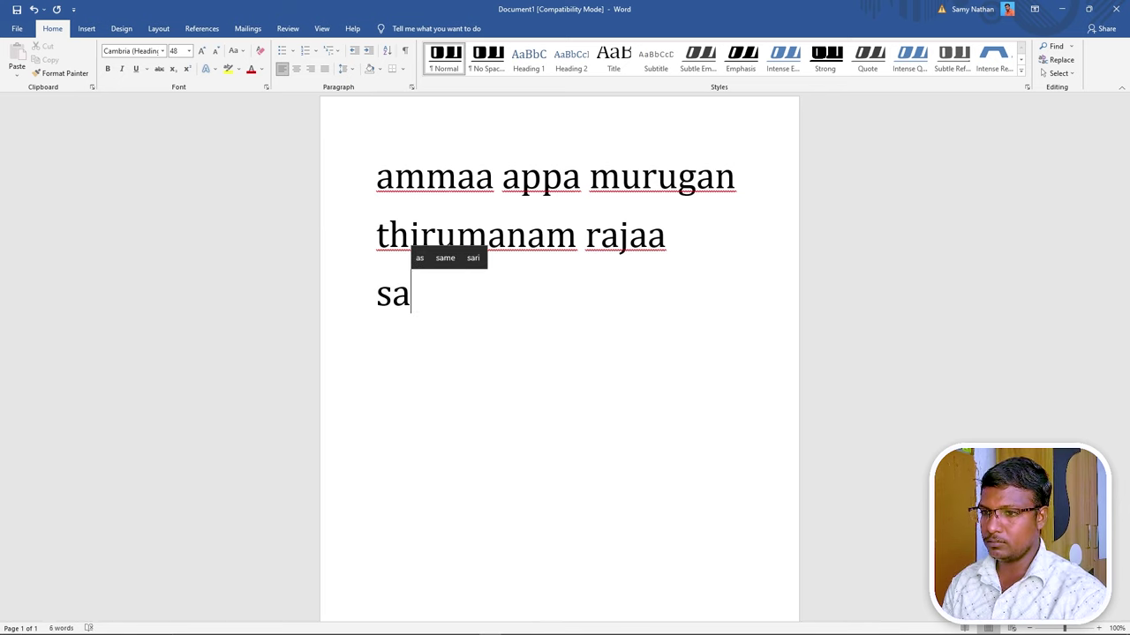
pyautogui.write('ami')
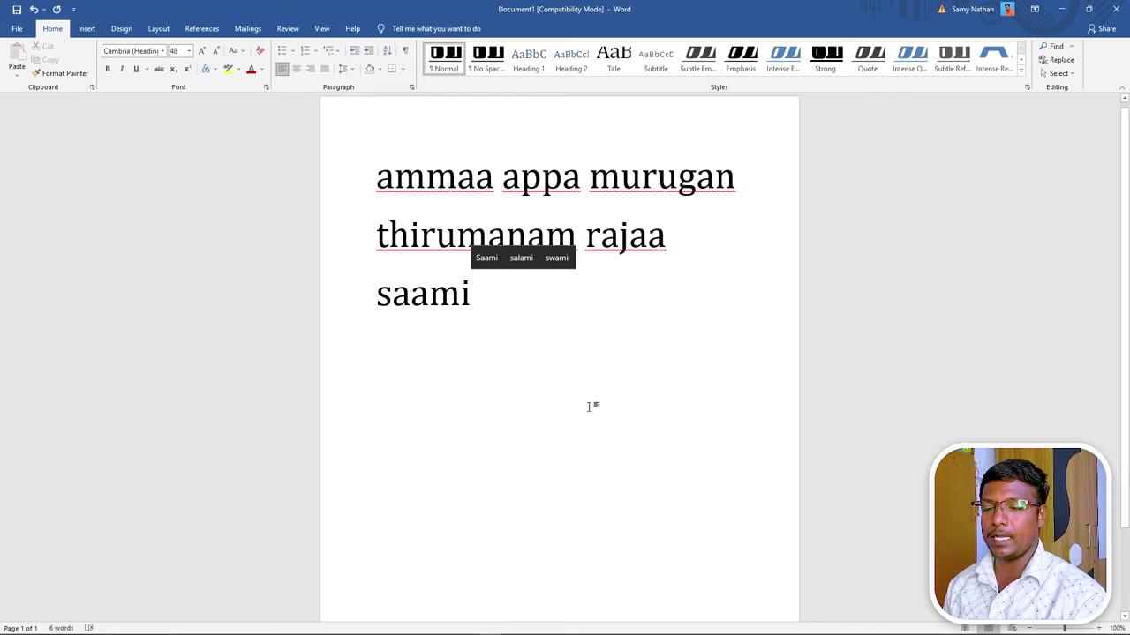
# Step: Select all the text and preview the font list without changing the font
pyautogui.hotkey('ctrl', 'a')
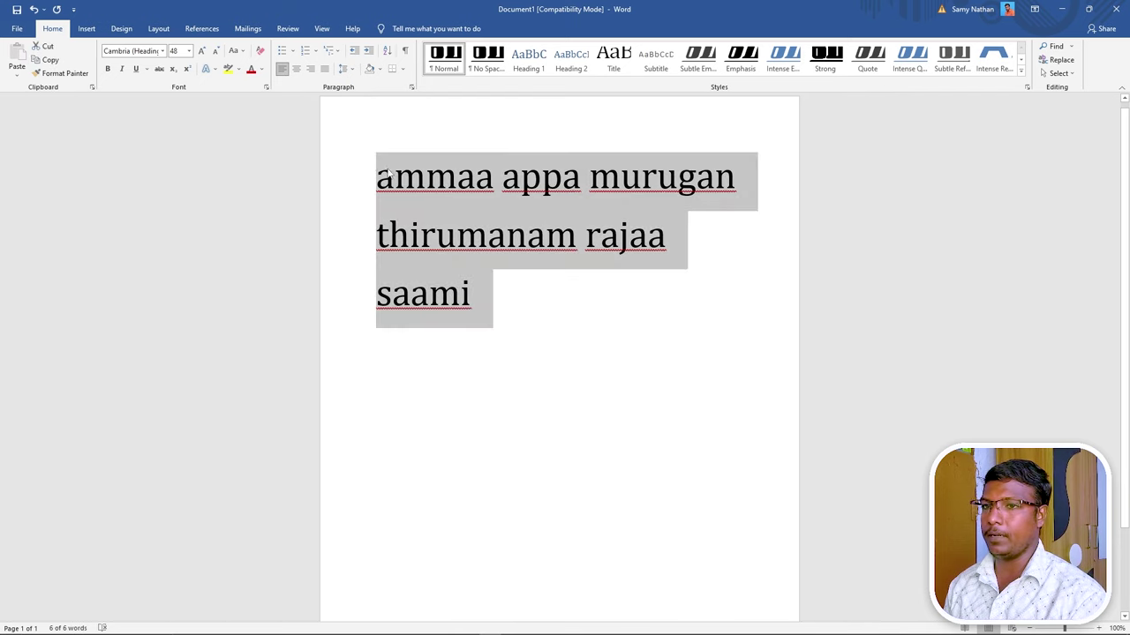
pyautogui.click(162, 52)
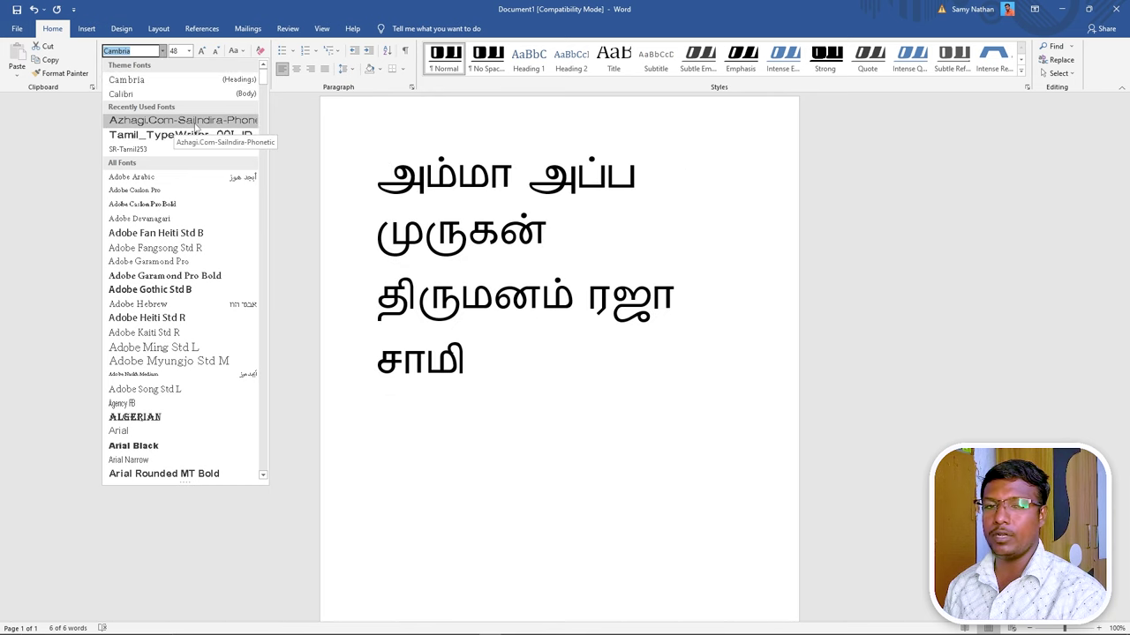
pyautogui.press('Escape')
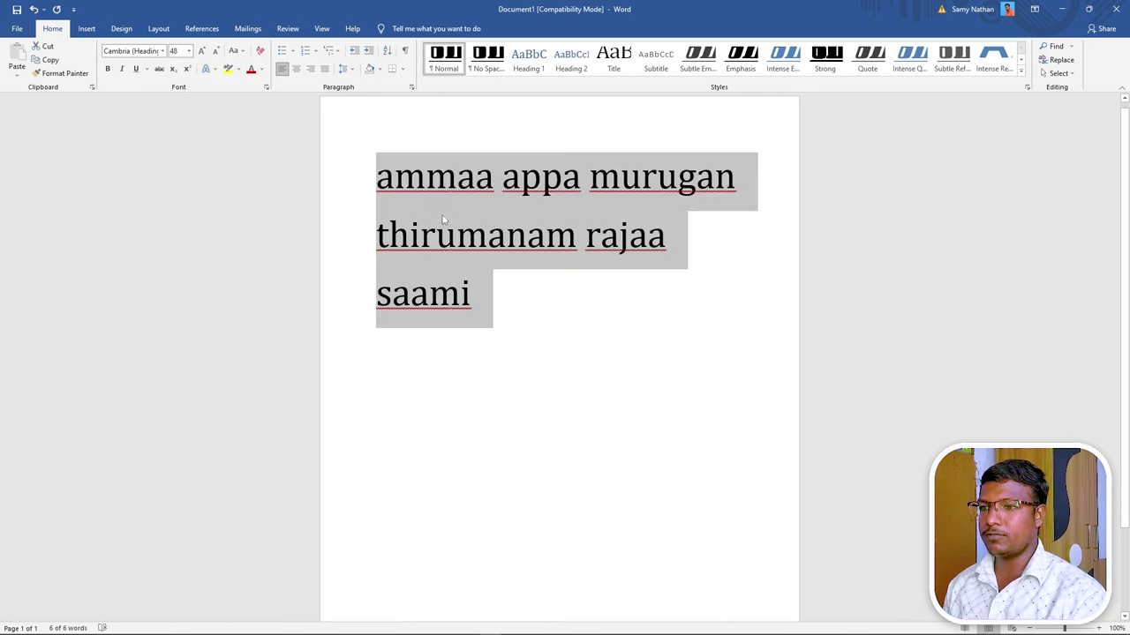
pyautogui.hotkey('alt', 'Tab')
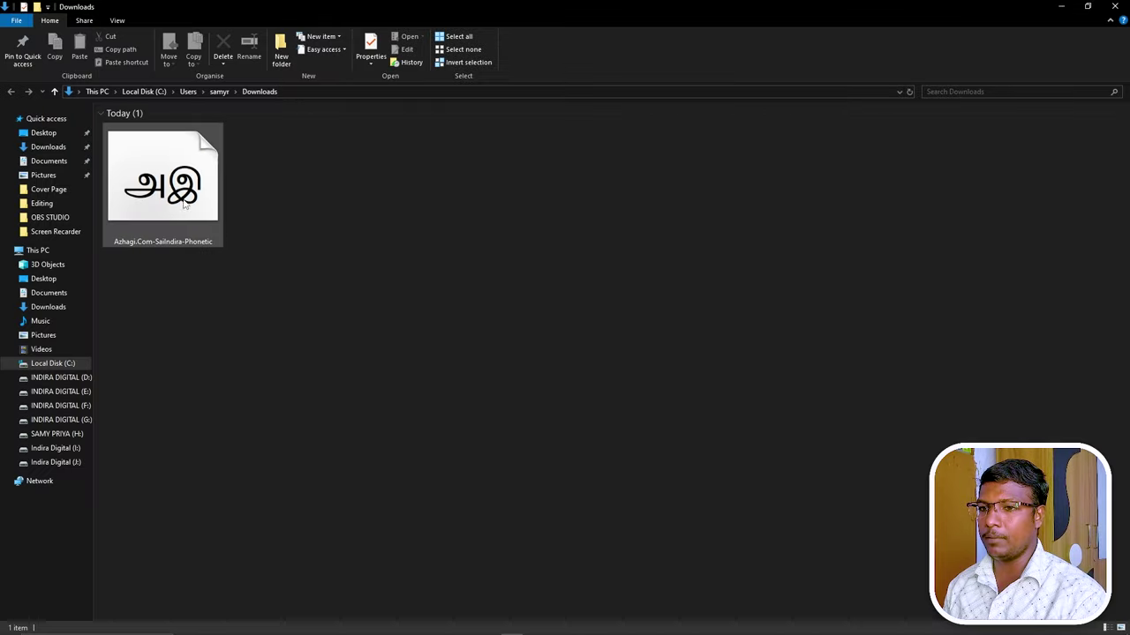
# Step: Preview the Azhagi.Com-SaiIndira-Phonetic font in Windows Font Viewer, then minimize File Explorer
pyautogui.rightClick(185, 205)
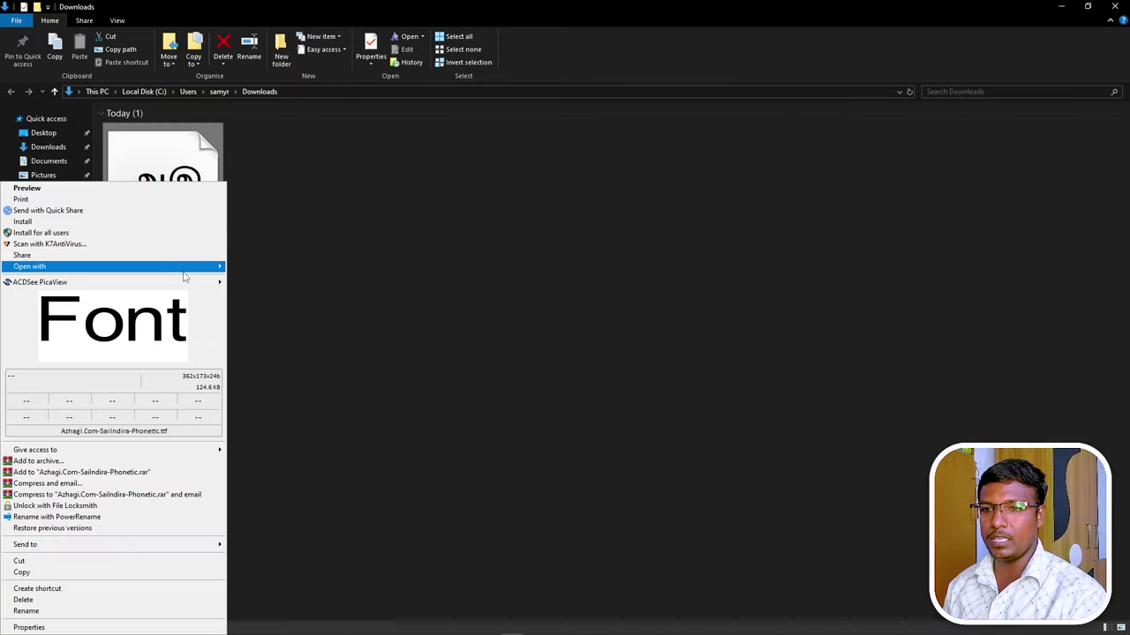
pyautogui.moveTo(185, 266)
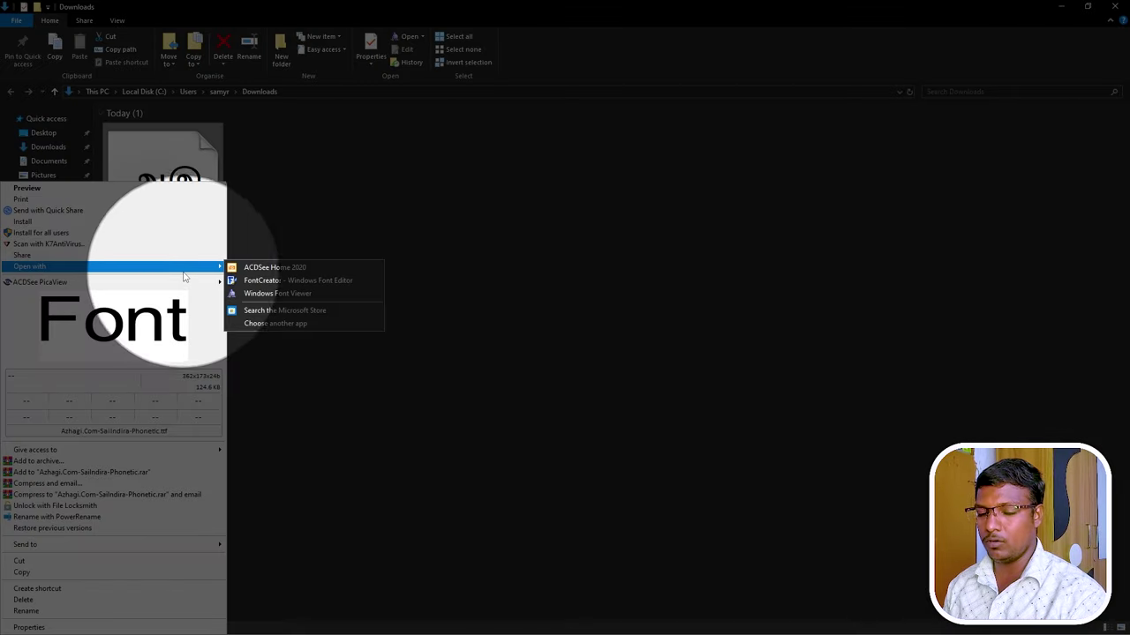
pyautogui.click(271, 295)
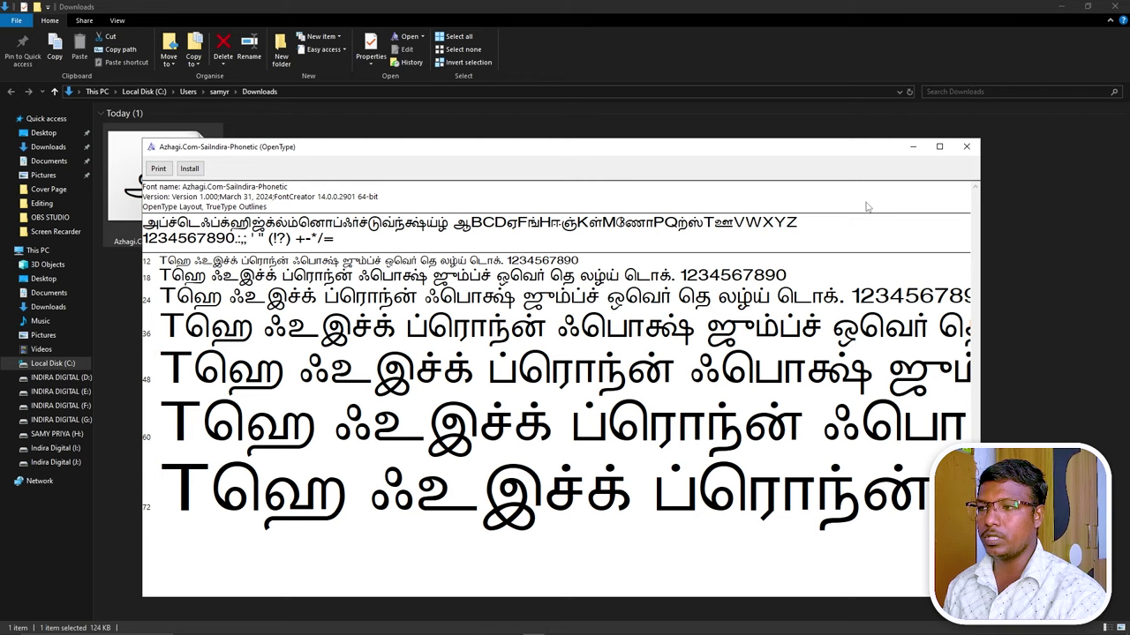
pyautogui.click(966, 146)
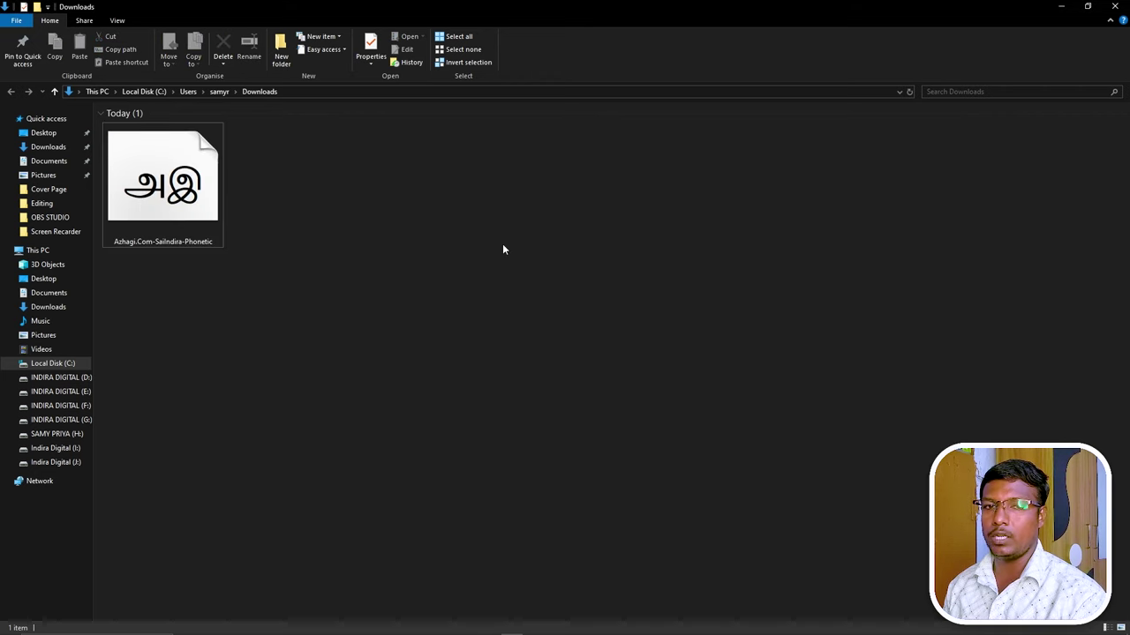
pyautogui.click(1061, 6)
# Step: Apply the Azhagi.Com-SaiIndira-Phonetic font to the phrase and start a new line below சாமி
pyautogui.hotkey('alt', 'Tab')
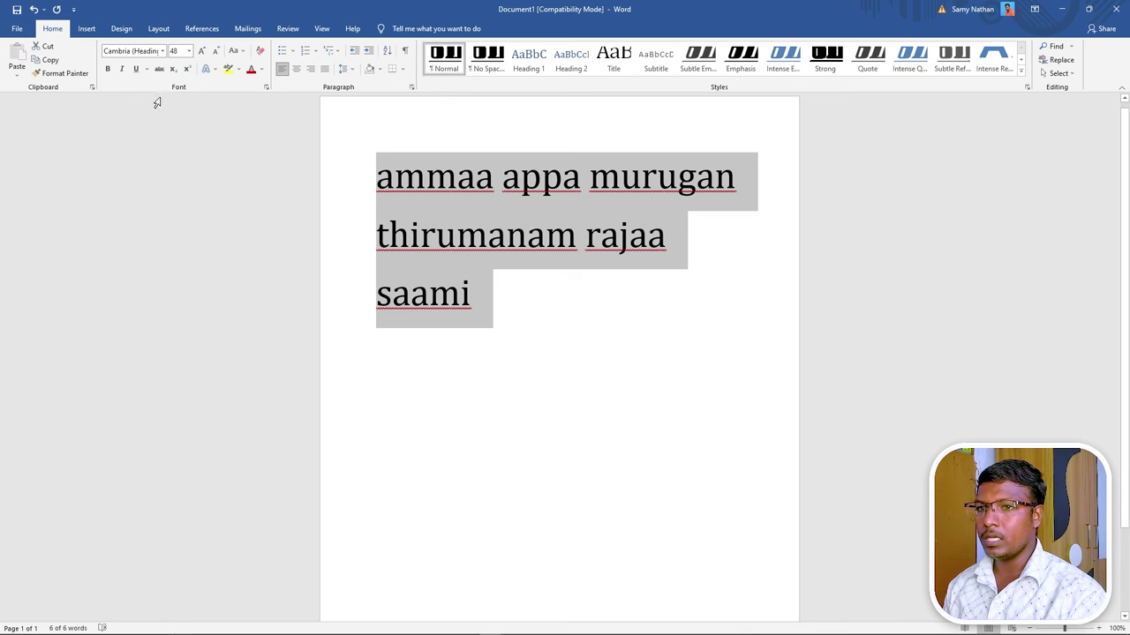
pyautogui.click(163, 52)
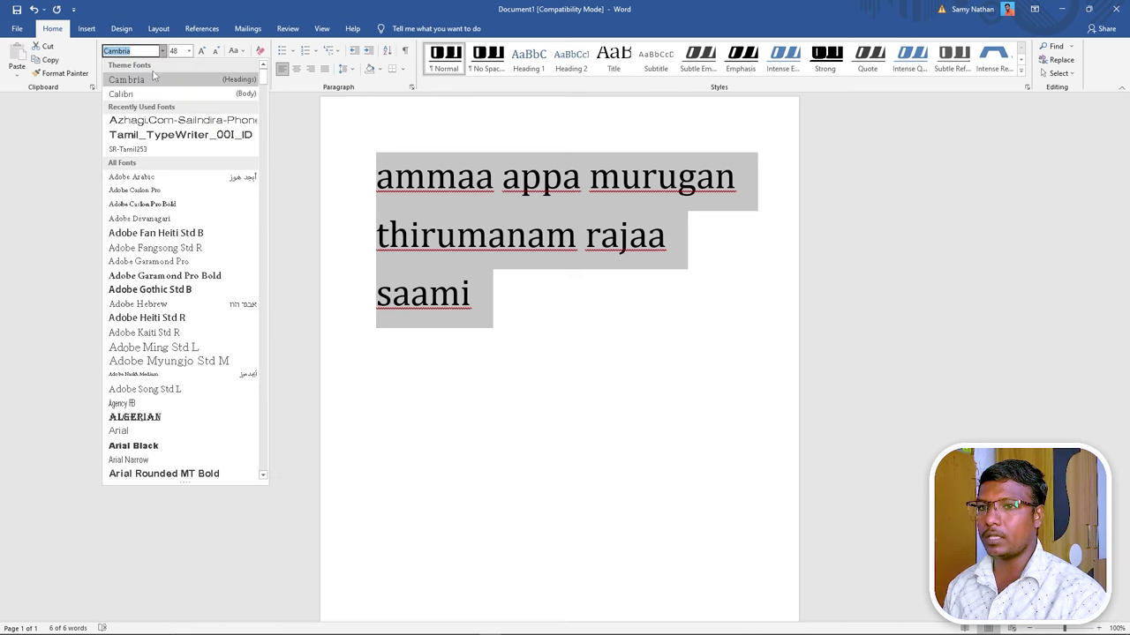
pyautogui.click(152, 120)
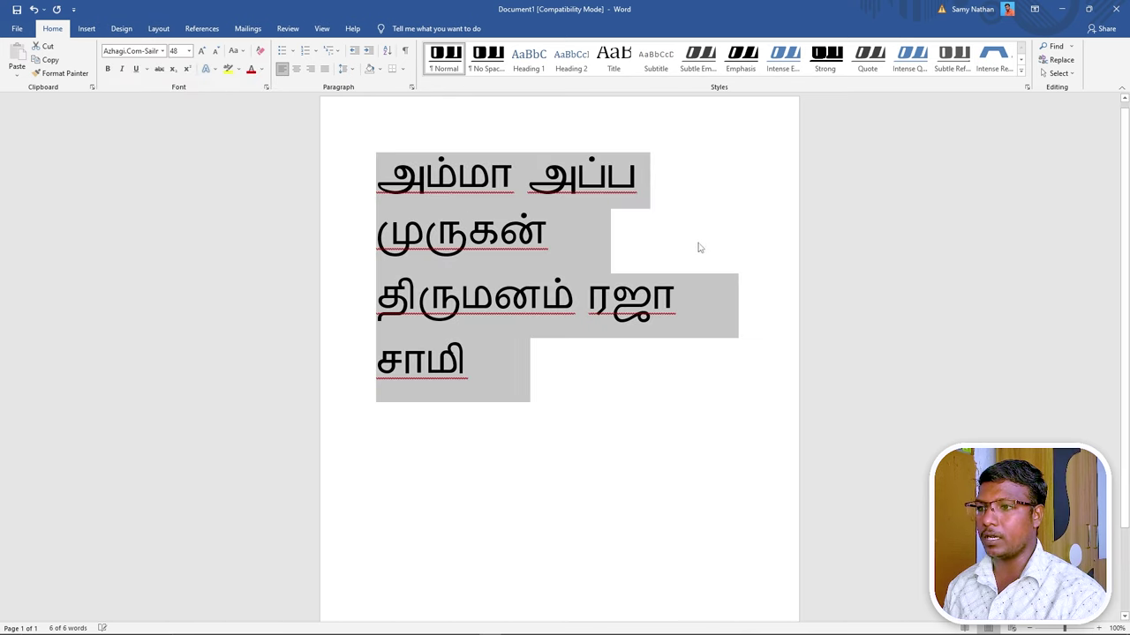
pyautogui.click(617, 415)
pyautogui.press('Return')
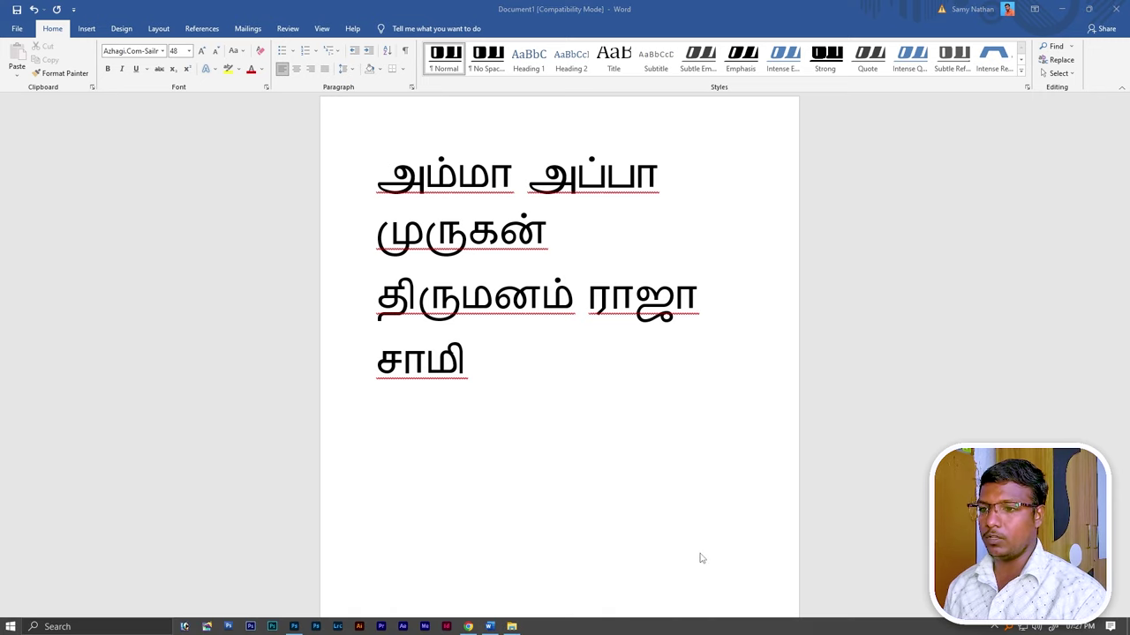
# Step: Type முருகன் phonetically, then attempt சரவனன் and erase the mis-rendered characters
pyautogui.scroll(-1, 625, 511)
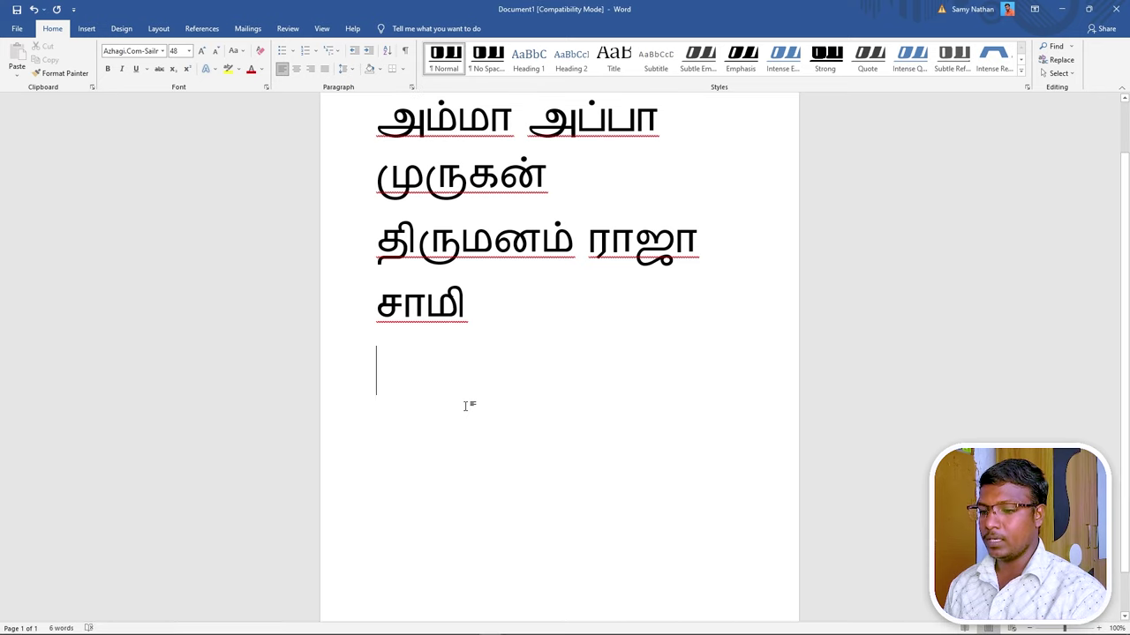
pyautogui.write('முர்')
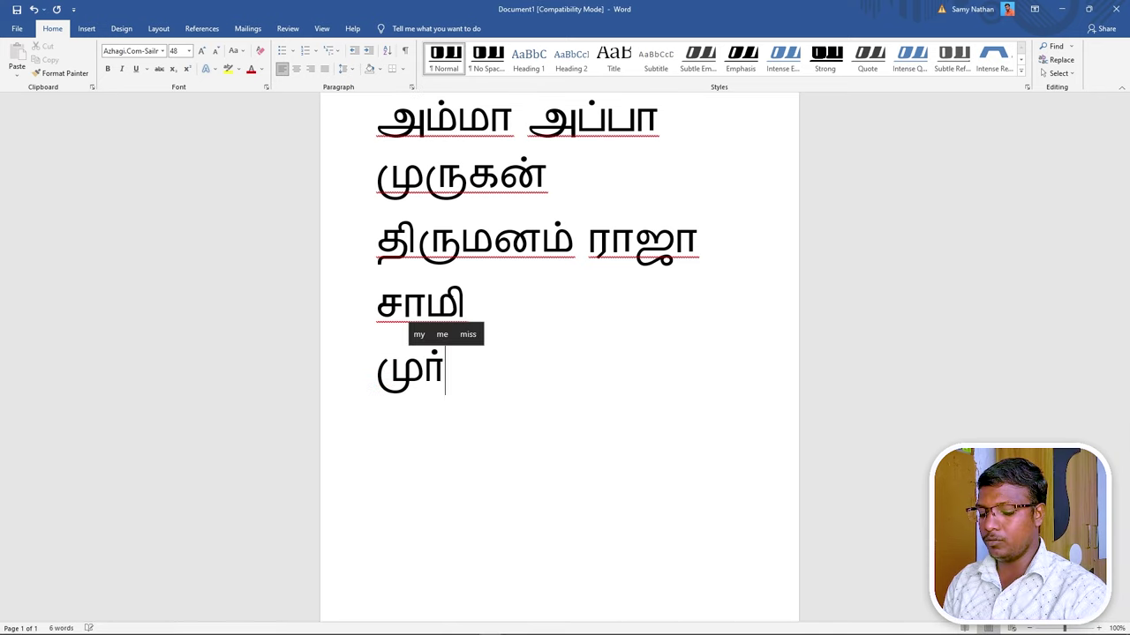
pyautogui.press('BackSpace')
pyautogui.write('ுகன்')
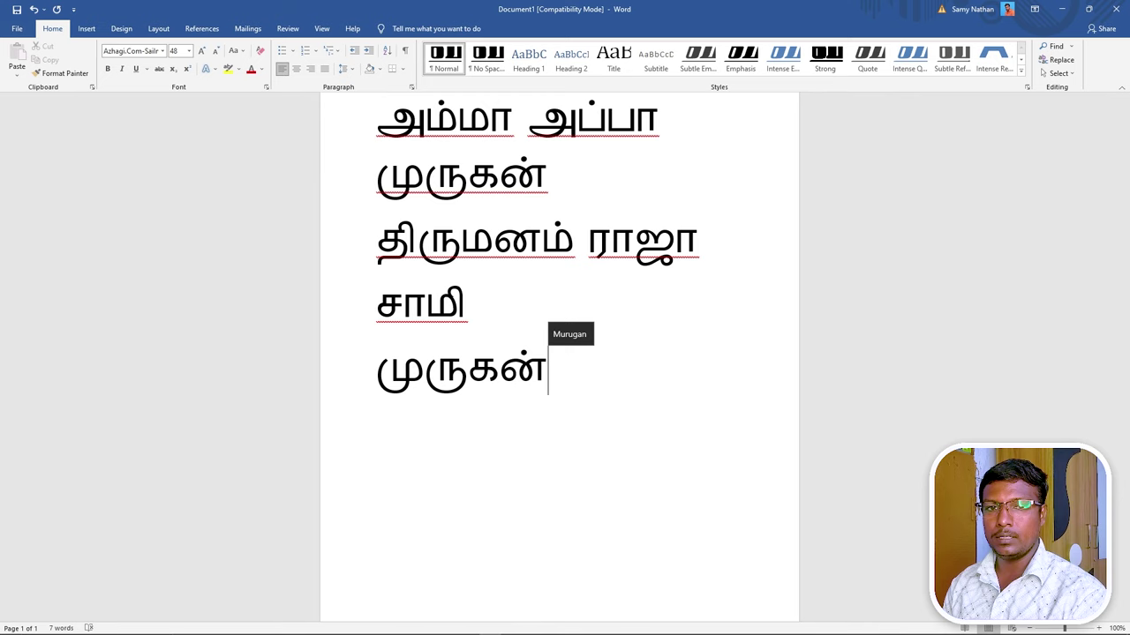
pyautogui.press('Return')
pyautogui.press('Return')
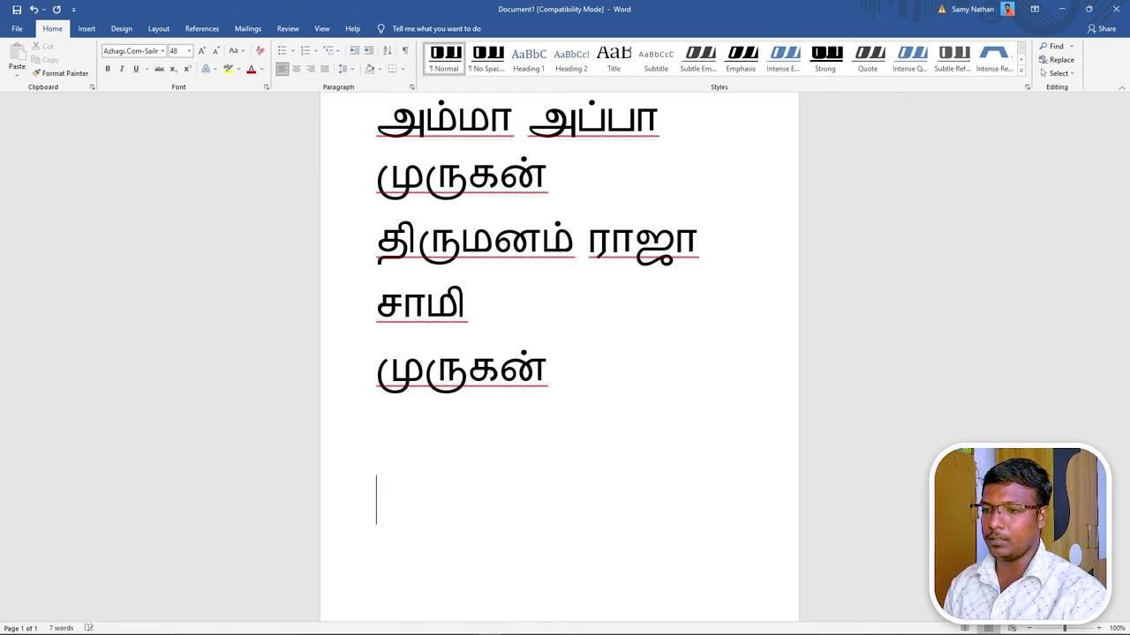
pyautogui.write('சரவ்')
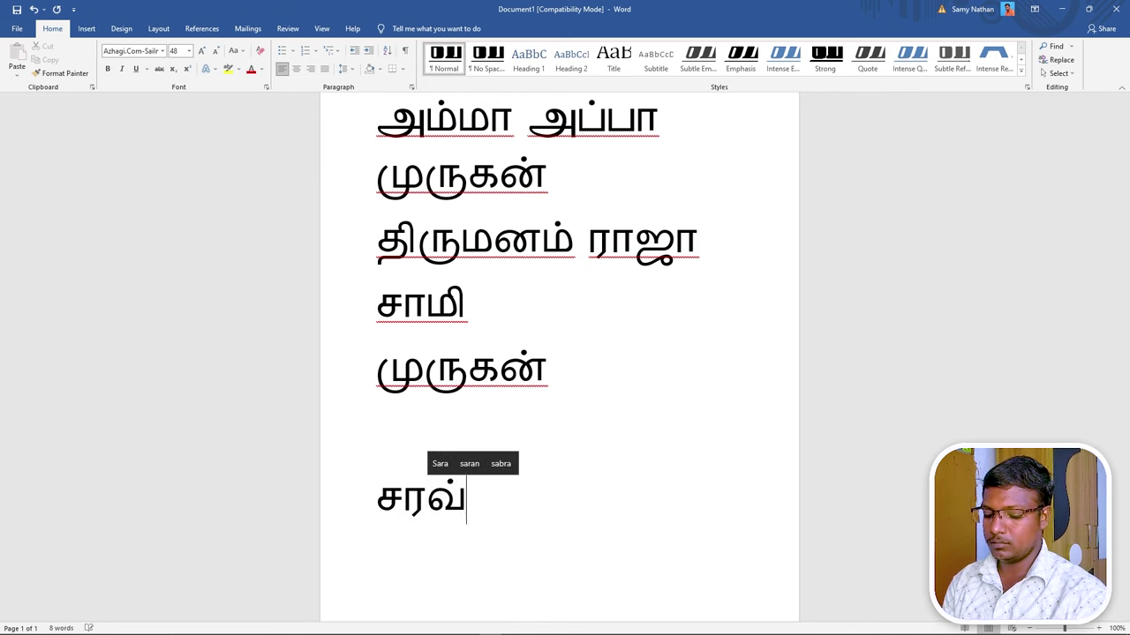
pyautogui.press('BackSpace')
pyautogui.write('னன்')
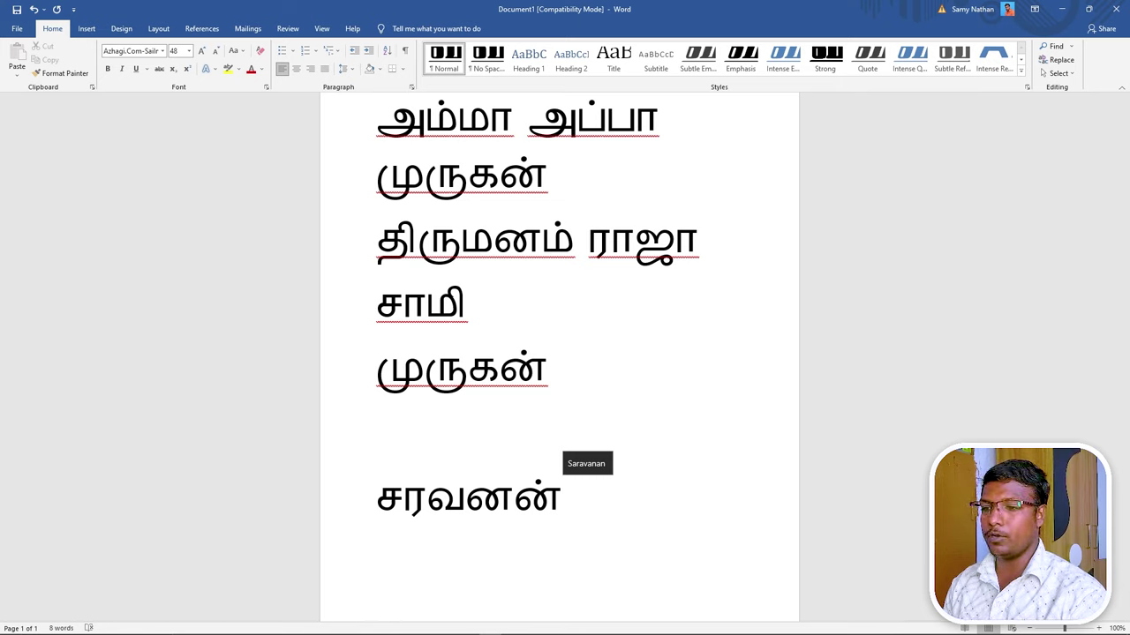
pyautogui.press('BackSpace')
pyautogui.press('BackSpace')
pyautogui.press('BackSpace')
pyautogui.write('வ்')
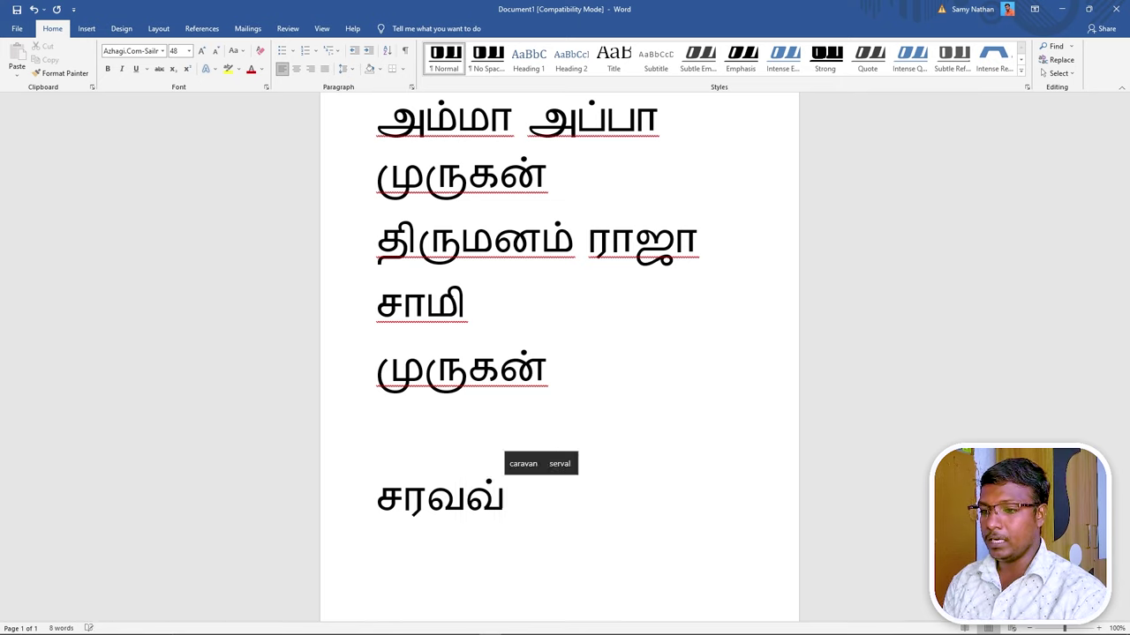
pyautogui.press('BackSpace')
pyautogui.press('BackSpace')
pyautogui.write('Vஅ')
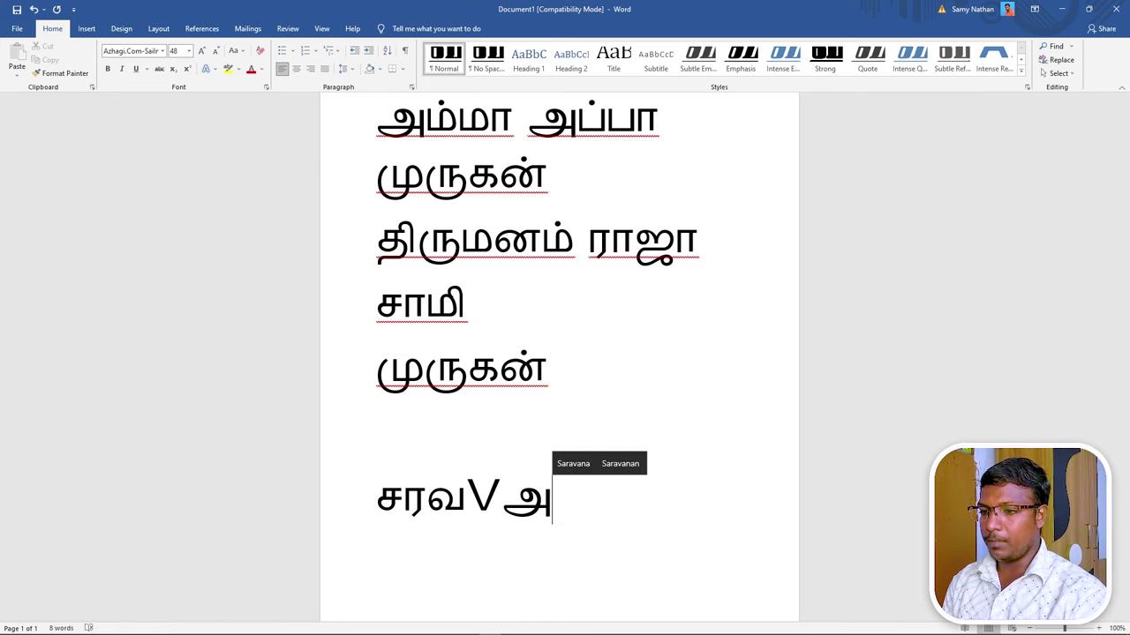
pyautogui.write('ன்')
pyautogui.press('BackSpace')
pyautogui.press('BackSpace')
pyautogui.press('BackSpace')
pyautogui.write('்')
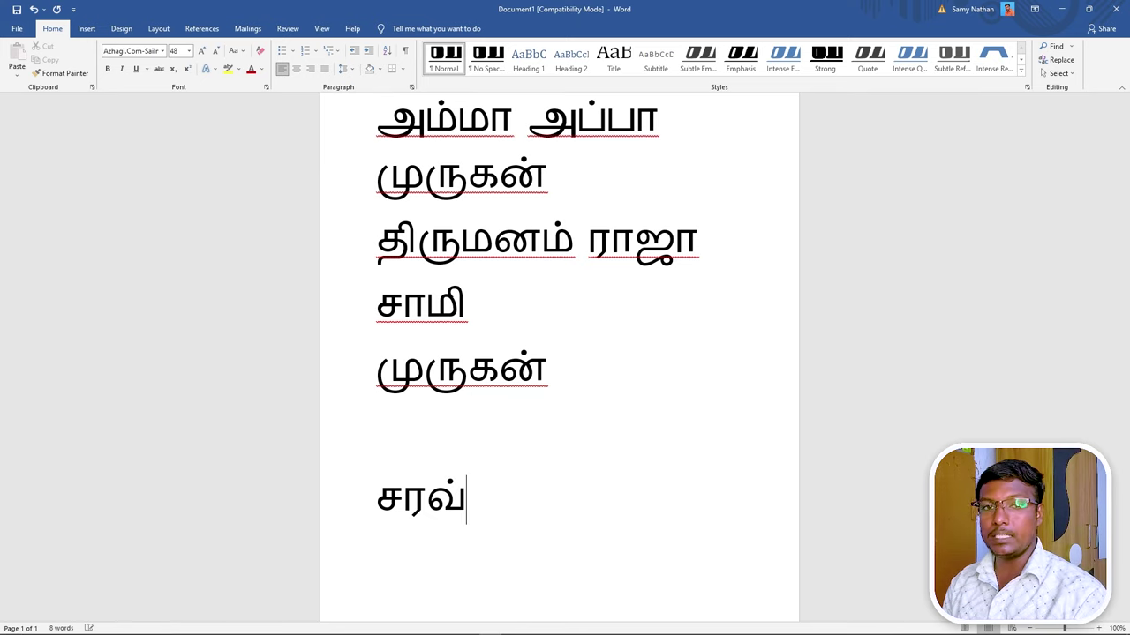
pyautogui.press('BackSpace')
pyautogui.press('BackSpace')
pyautogui.press('BackSpace')
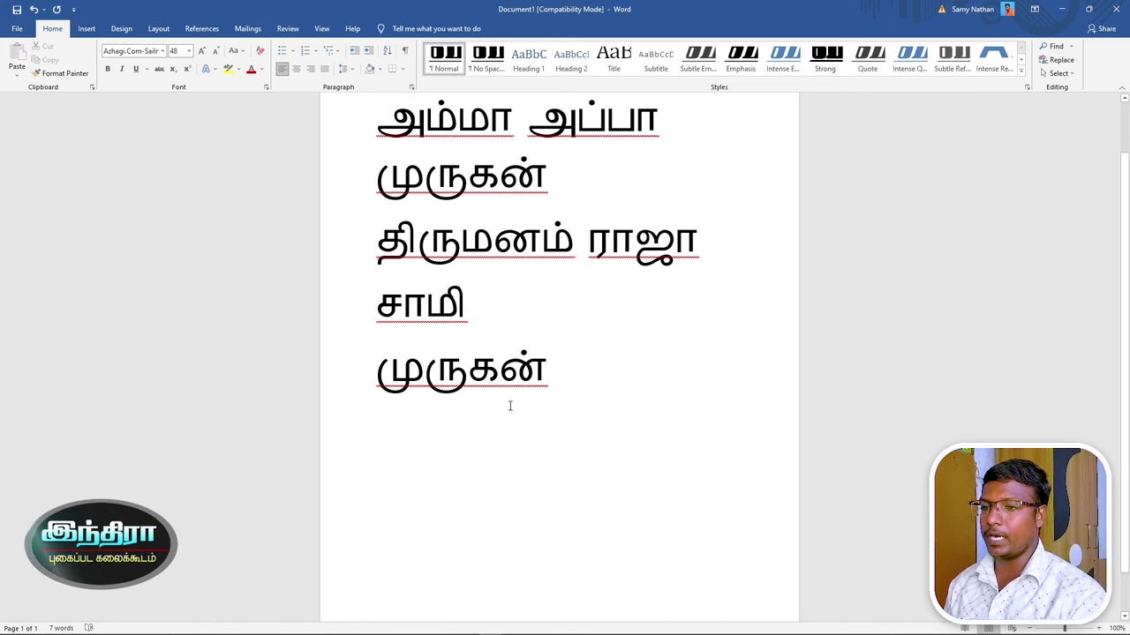
# Step: Place the cursor after the last முருகன், clear a stray selection, and select all text
pyautogui.click(553, 387)
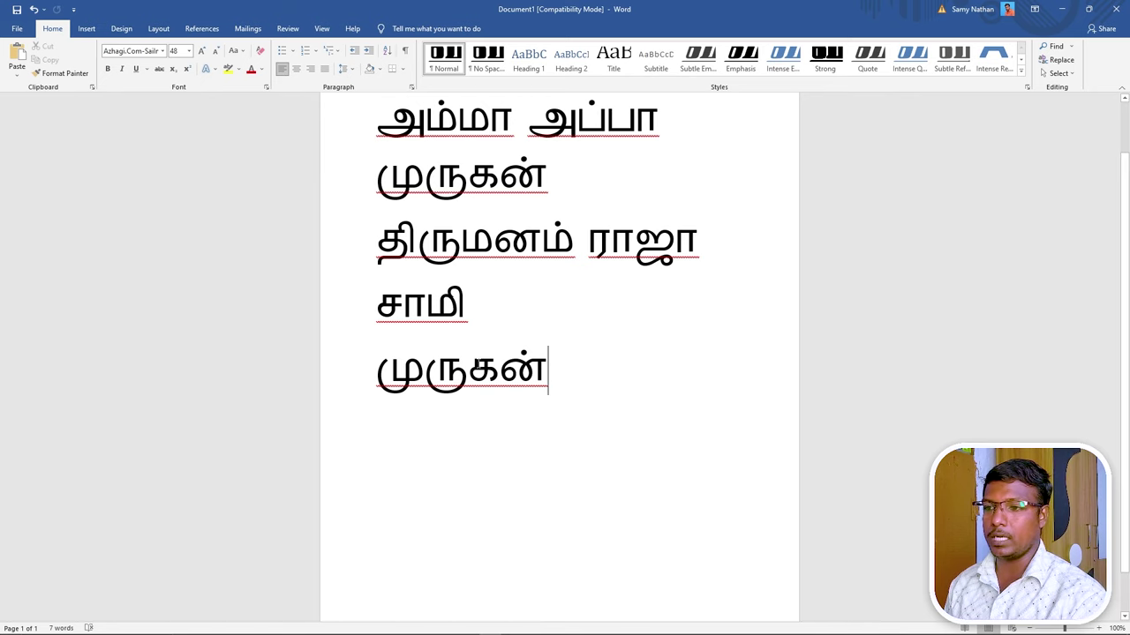
pyautogui.moveTo(547, 369); pyautogui.dragTo(622, 381)
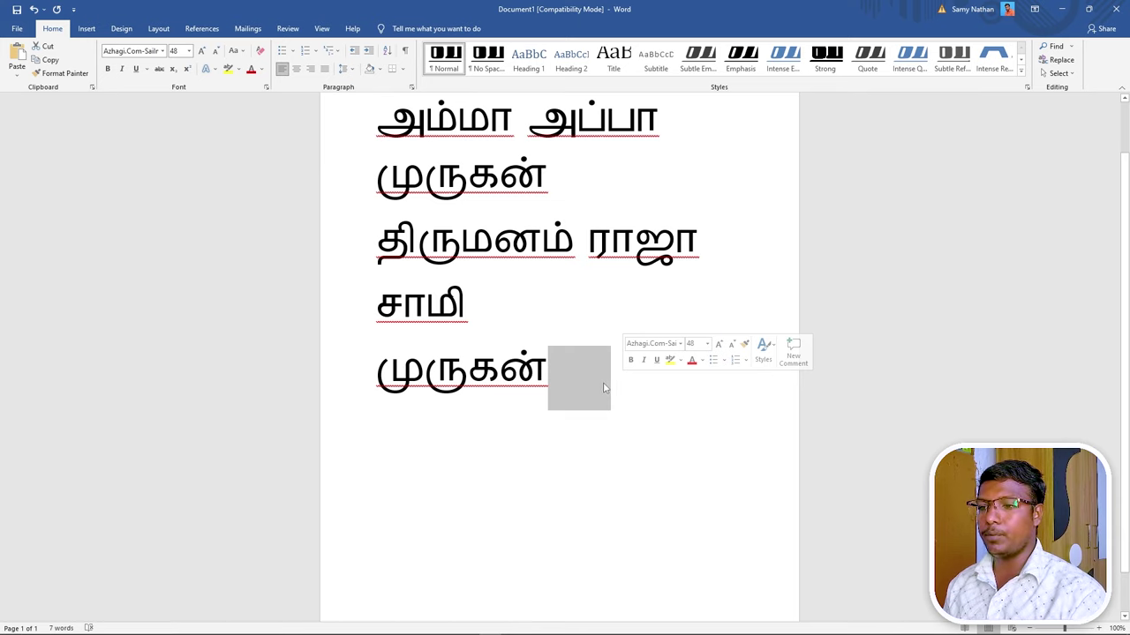
pyautogui.click(578, 391)
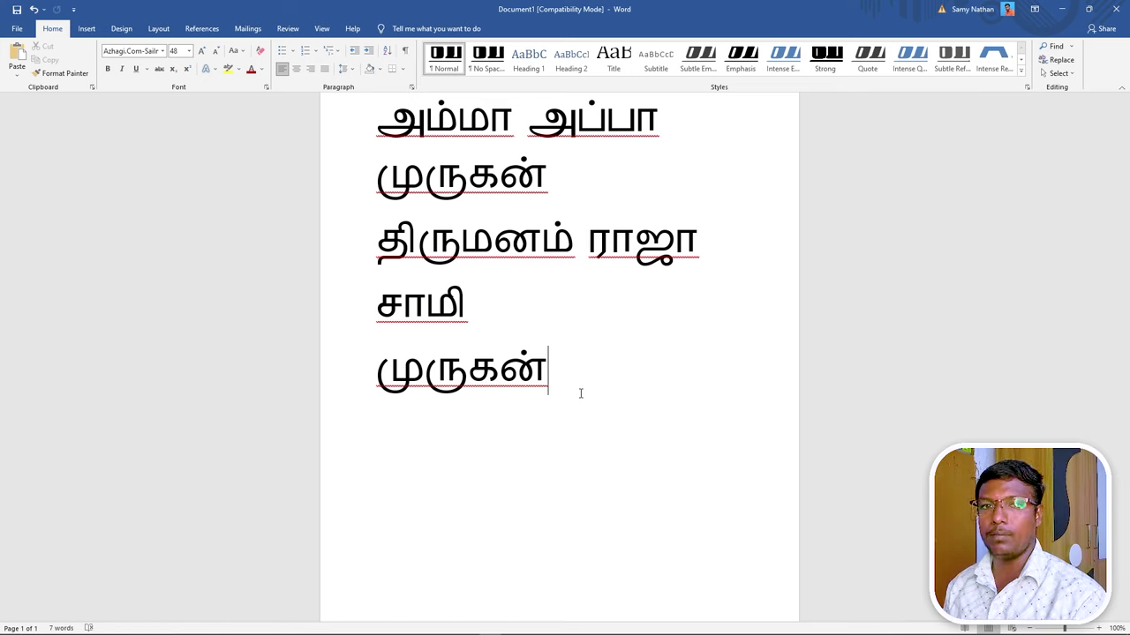
pyautogui.hotkey('ctrl', 'a')
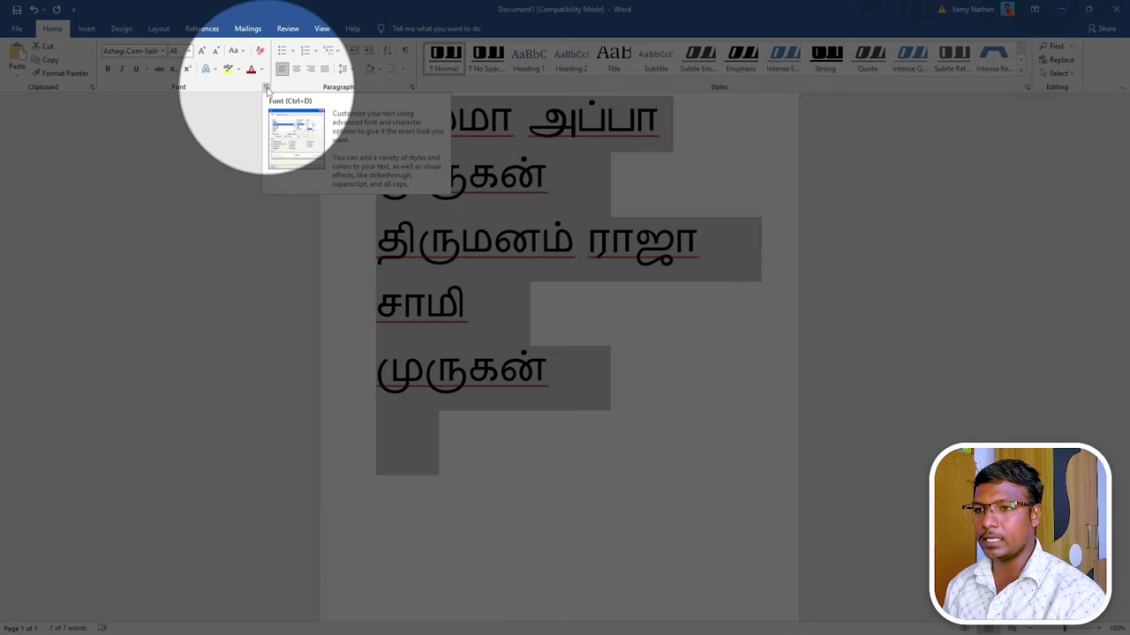
# Step: Apply stylistic set 1 in the Font dialog's Advanced tab, then type அஆஇஈ
pyautogui.click(266, 89)
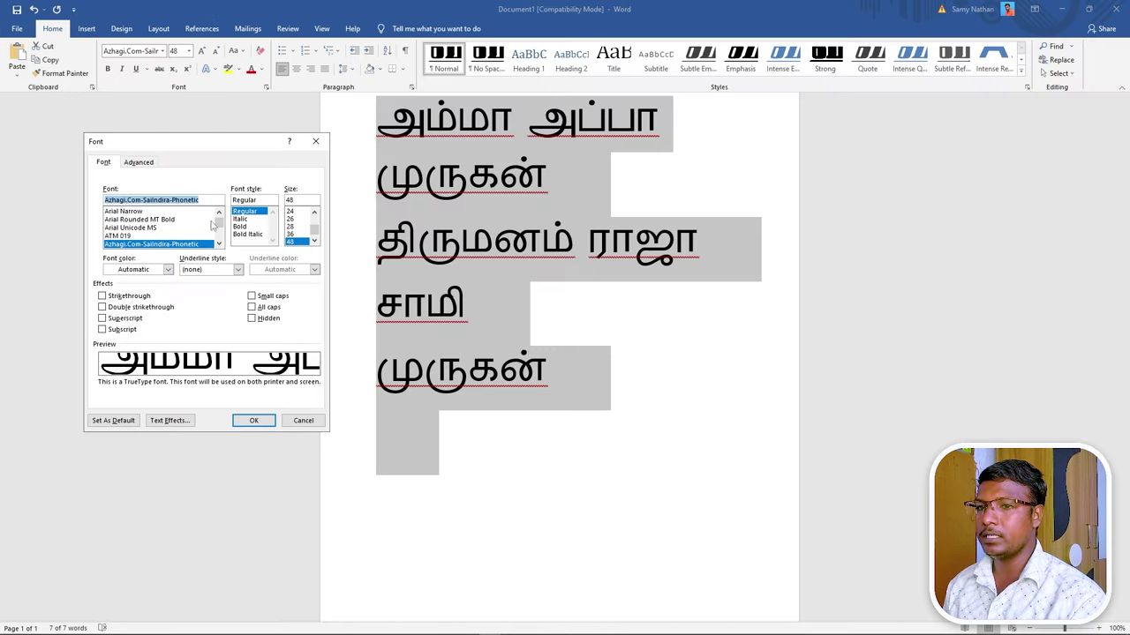
pyautogui.click(138, 163)
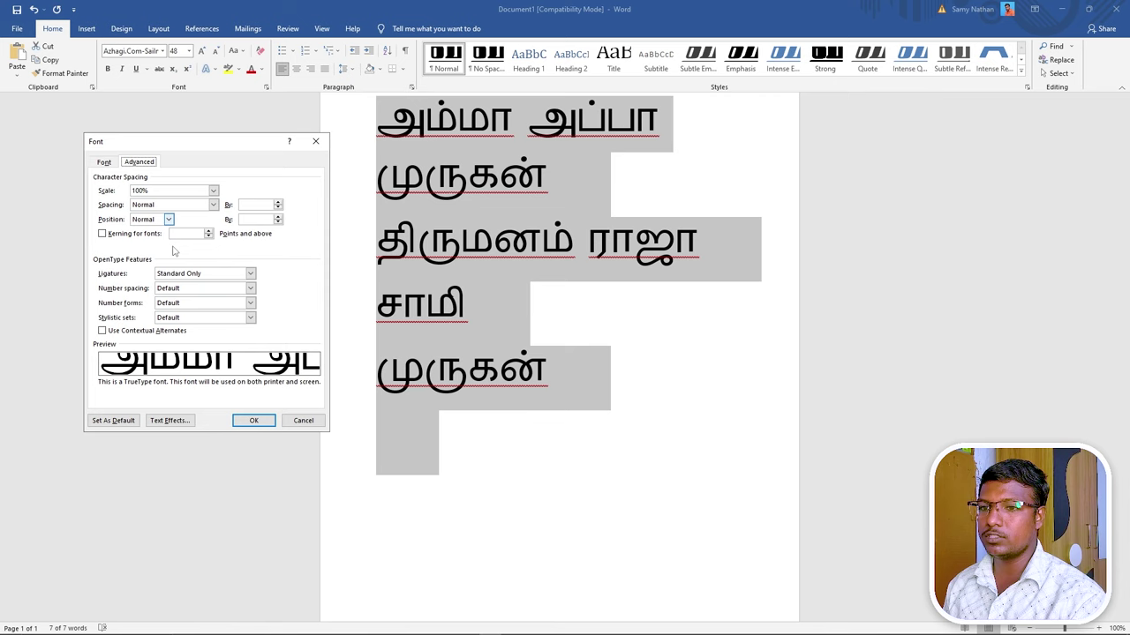
pyautogui.click(173, 318)
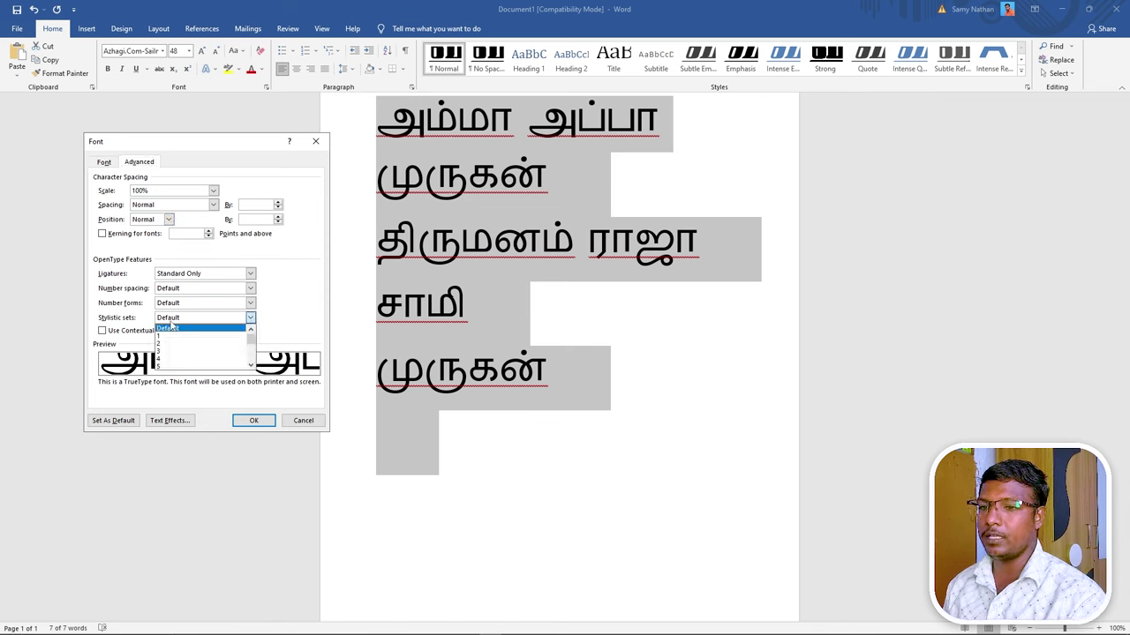
pyautogui.click(199, 331)
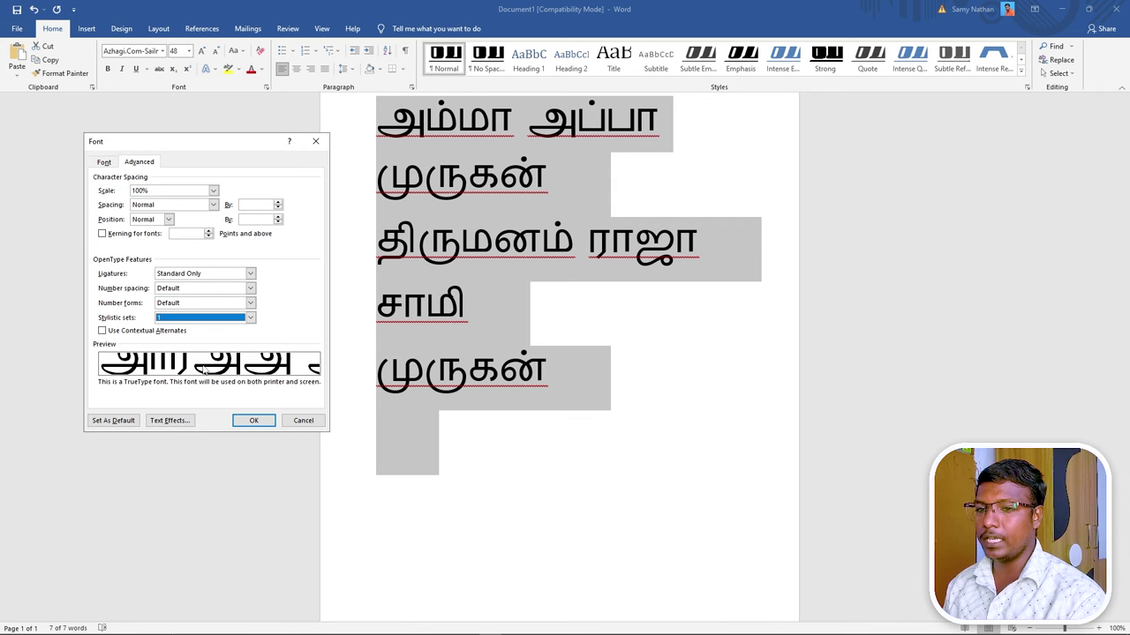
pyautogui.click(243, 422)
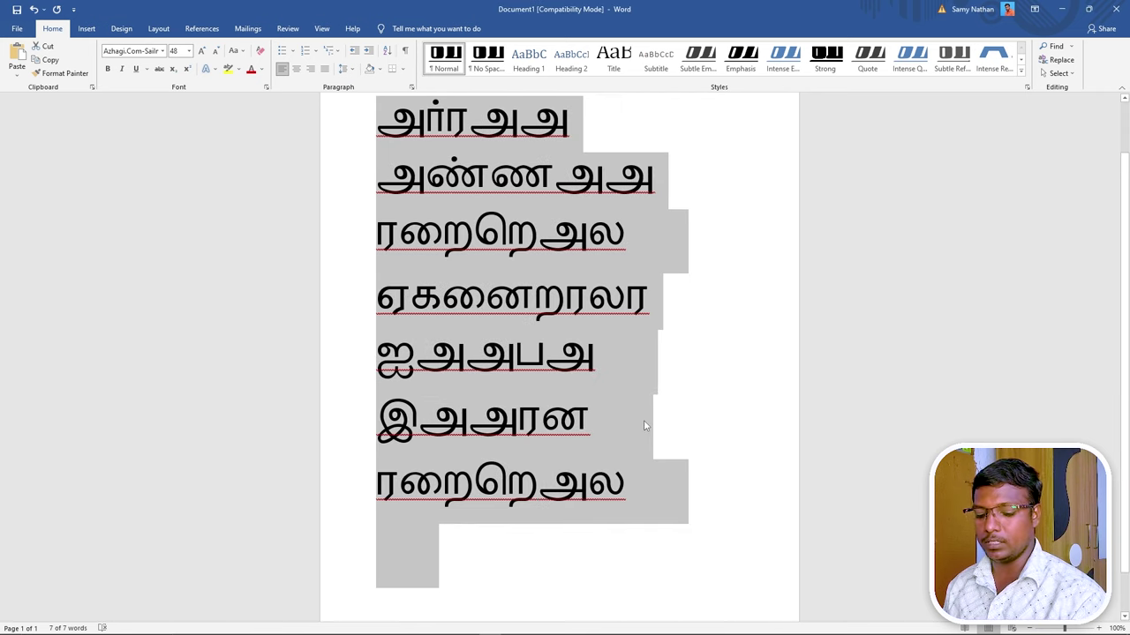
pyautogui.write('அஆ')
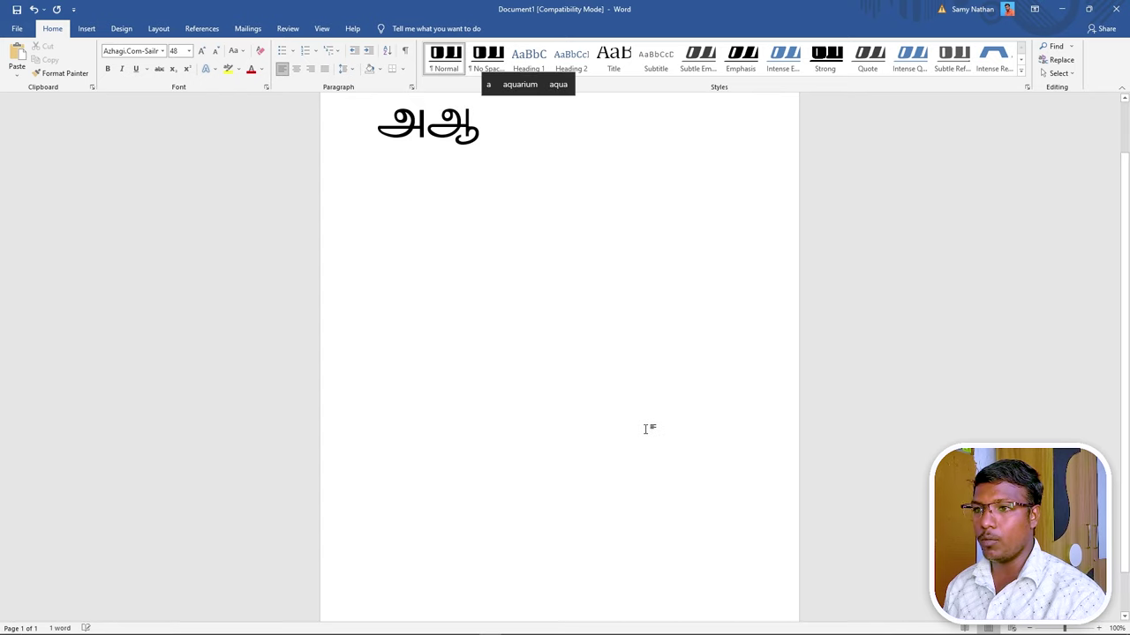
pyautogui.write('இ')
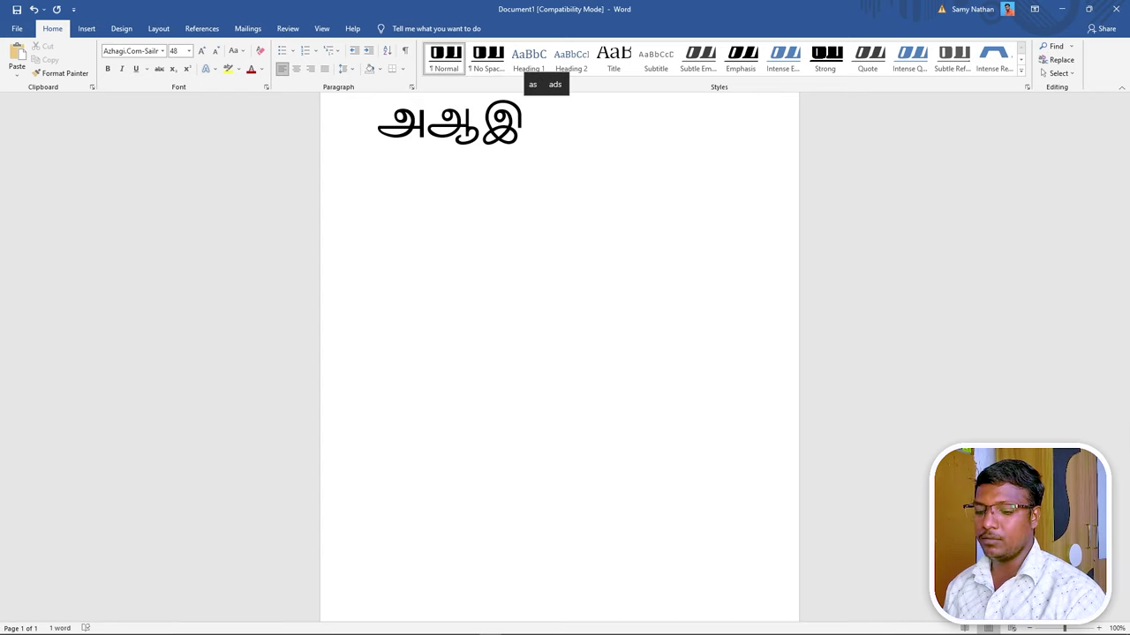
pyautogui.write('ஈ')
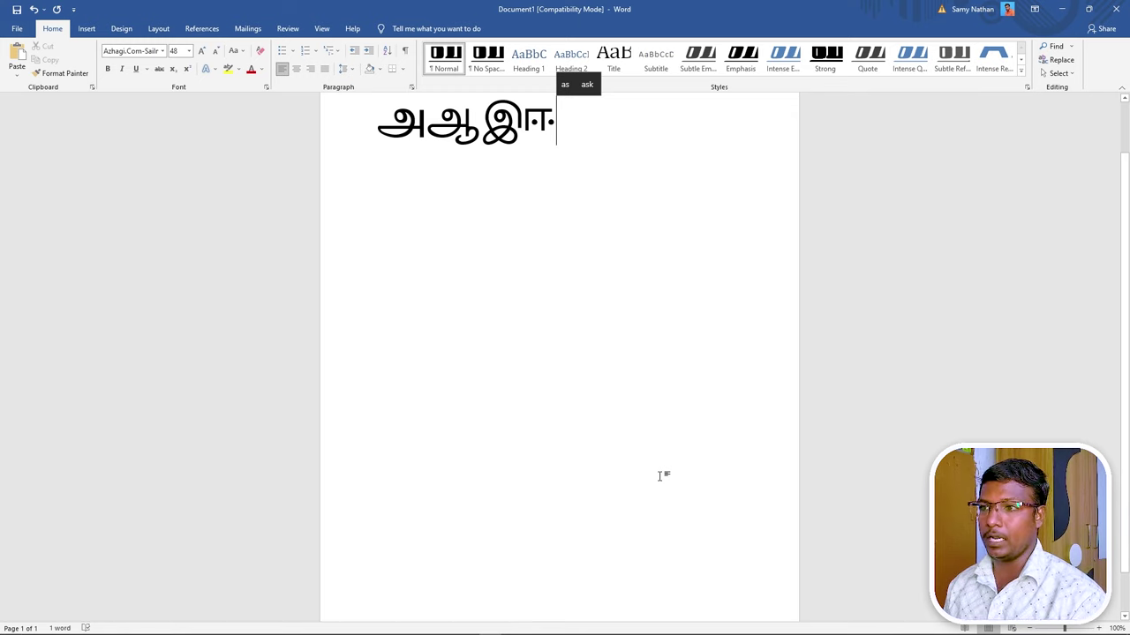
# Step: Select the whole Tamil vowel line with Ctrl+A
pyautogui.hotkey('ctrl', 'a')
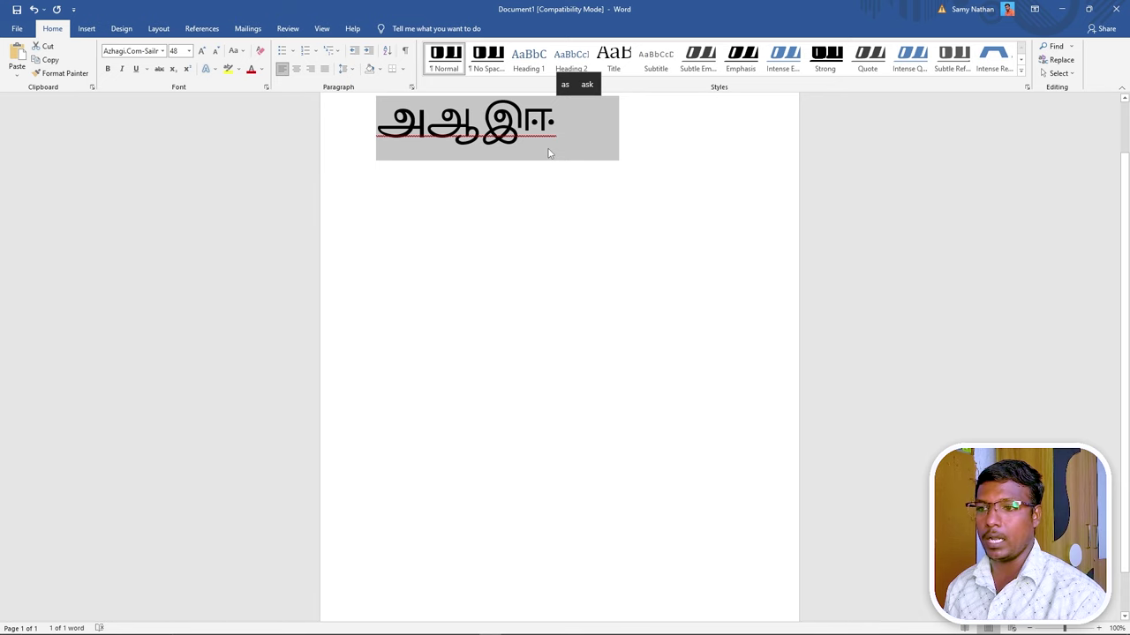
# Step: Launch the Azhagi-Plus app from the Start menu, then select all the Tamil text in Word
pyautogui.click(547, 154)
pyautogui.scroll(-1, 547, 151)
pyautogui.press('super')
pyautogui.scroll(-5, 273, 466)
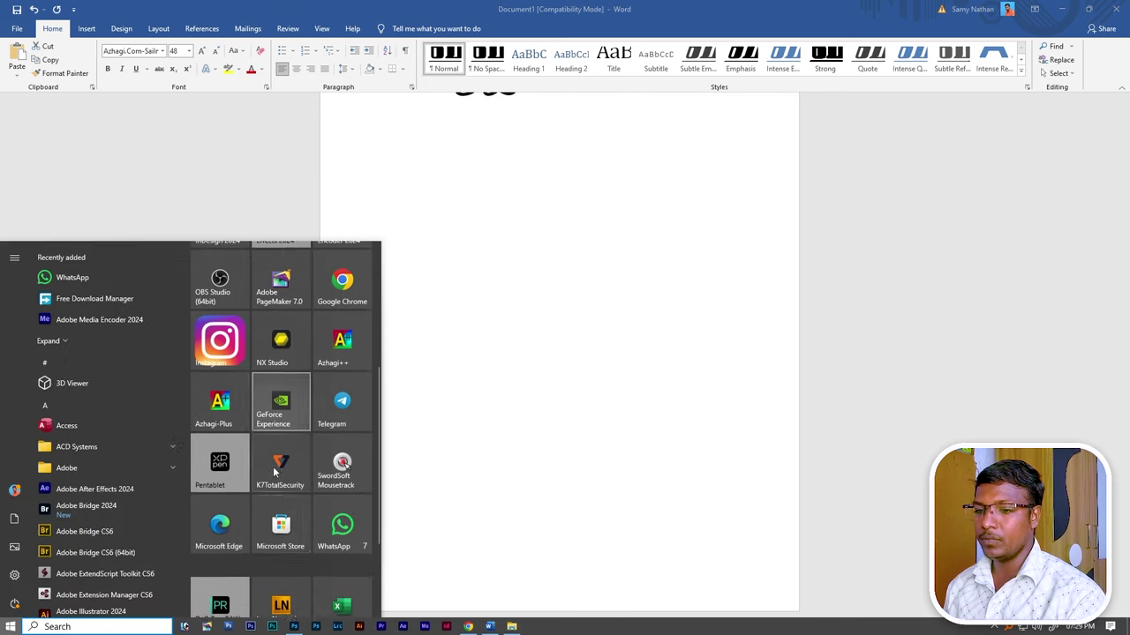
pyautogui.click(216, 375)
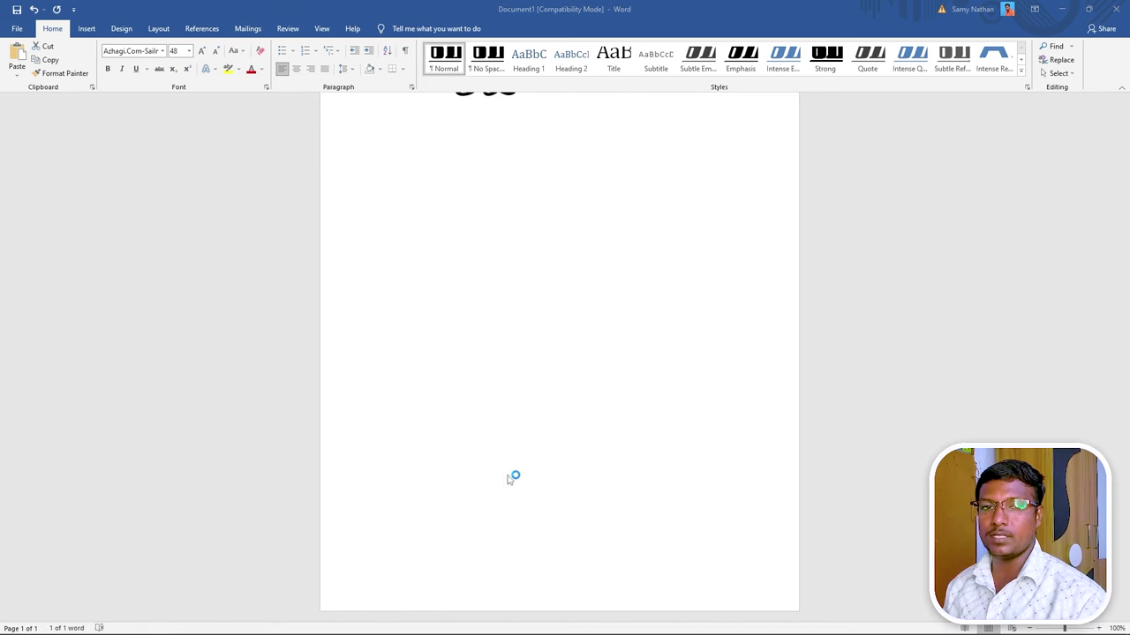
pyautogui.scroll(3, 554, 320)
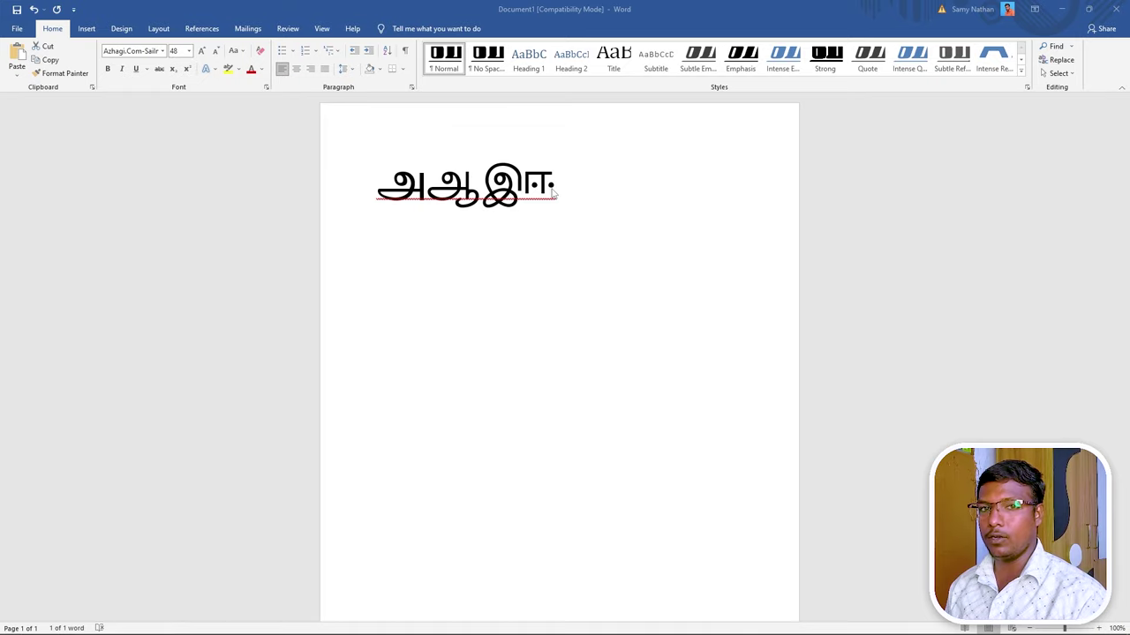
pyautogui.hotkey('ctrl', 'a')
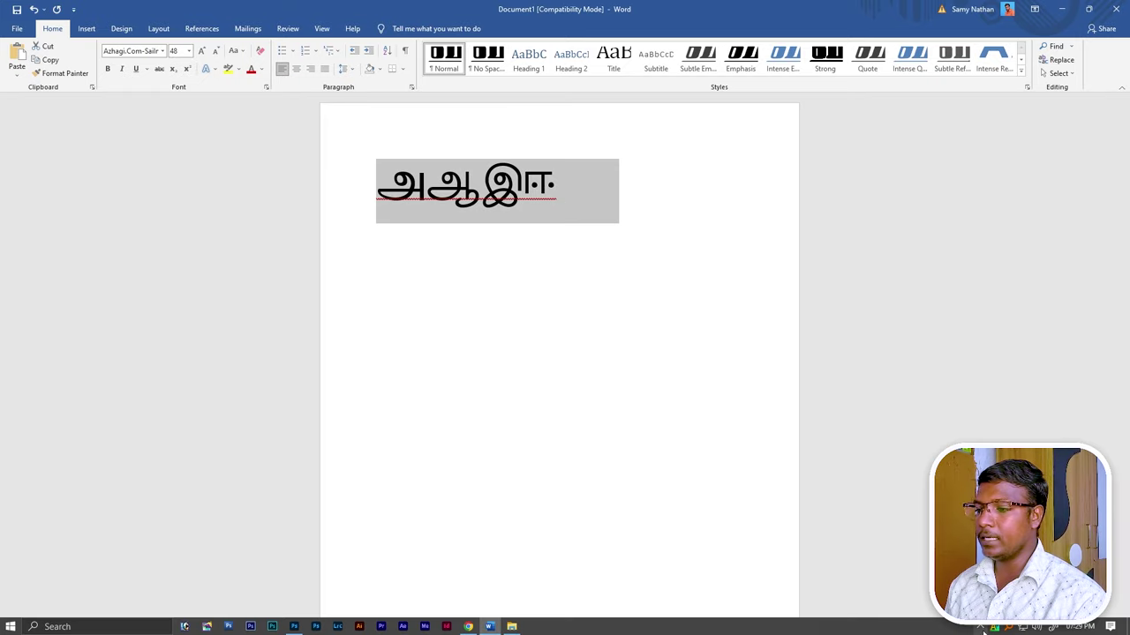
# Step: Set the Azhagi+ Tamil SaiIndira keyboard layout to BaminiKBL and close the Azhagi+ window
pyautogui.click(995, 628)
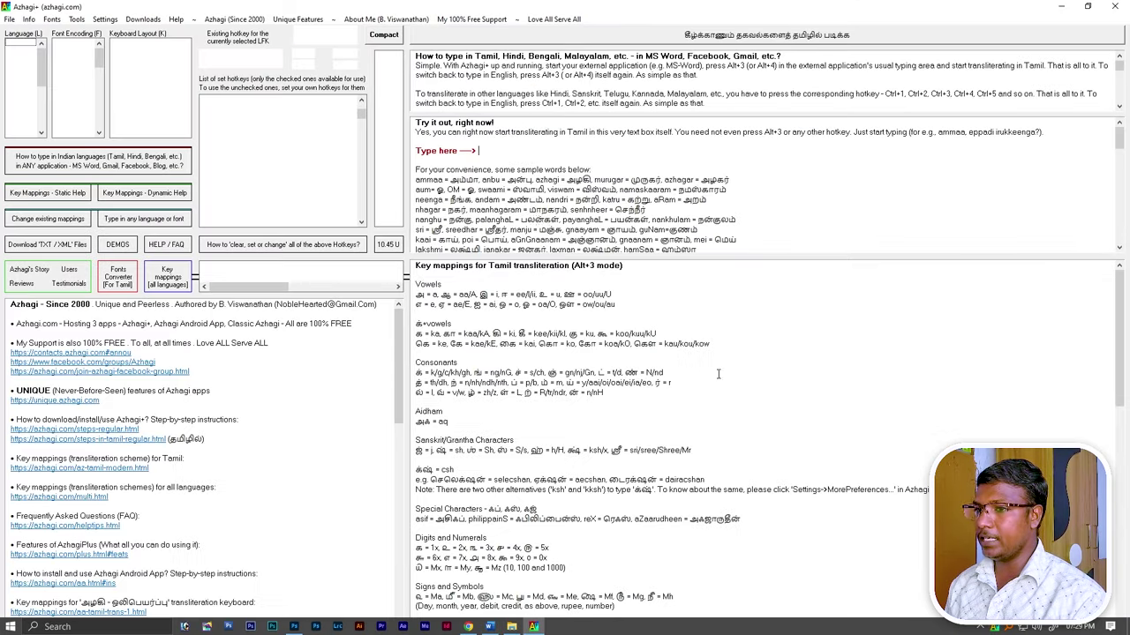
pyautogui.click(384, 35)
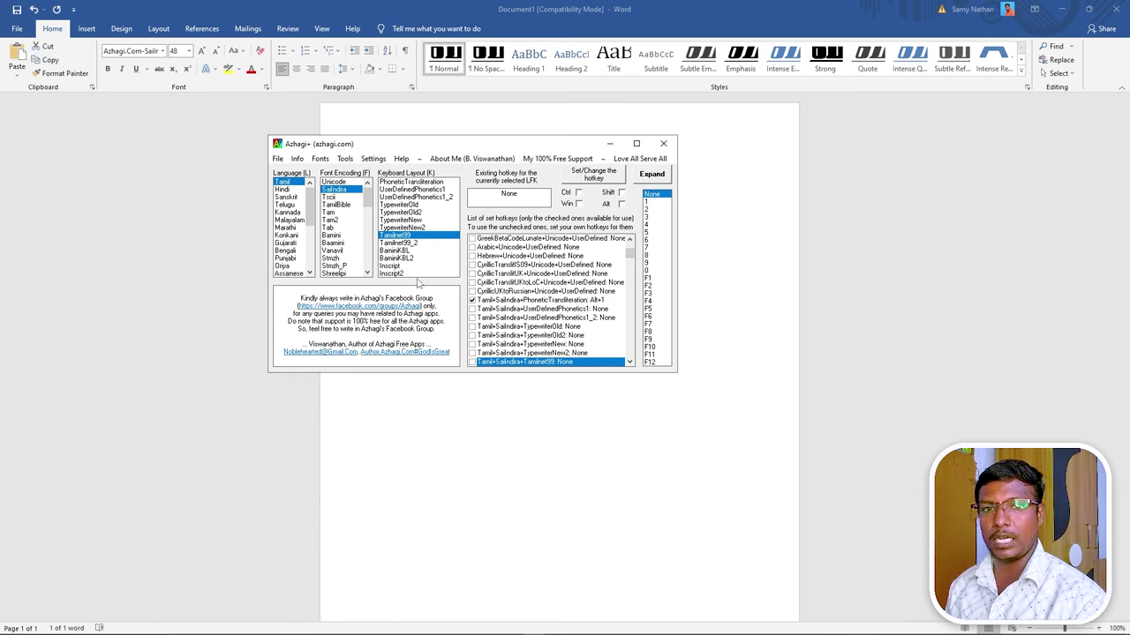
pyautogui.click(404, 251)
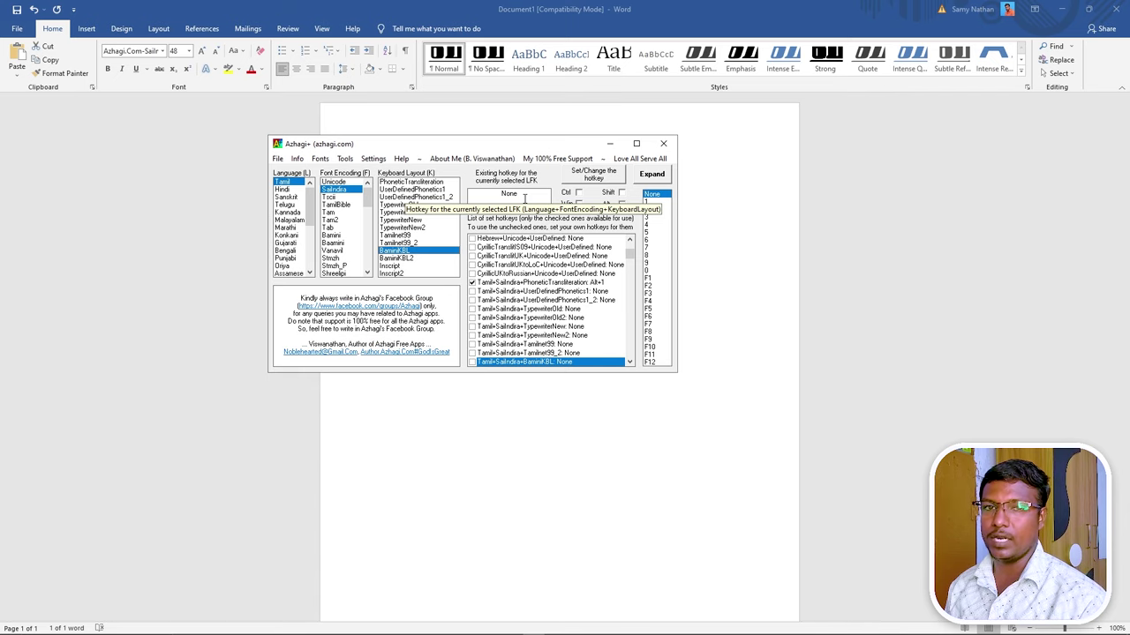
pyautogui.click(663, 143)
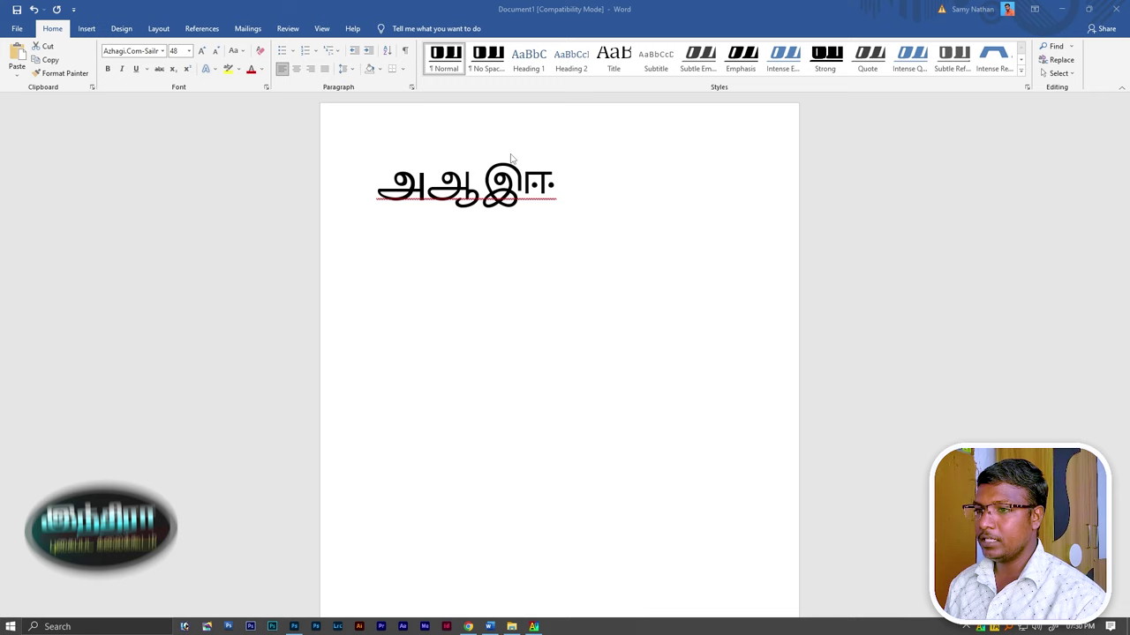
# Step: Replace the Tamil vowel line with முருகன் முமமம and select the new line
pyautogui.hotkey('ctrl', 'a')
pyautogui.write('K')
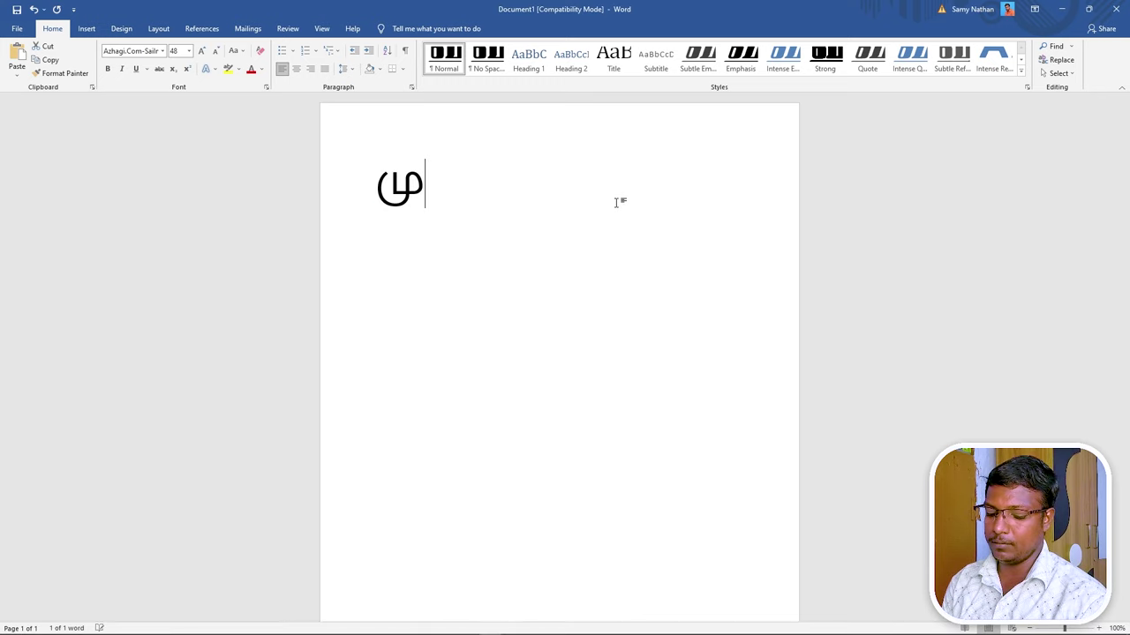
pyautogui.write('ருகன் ')
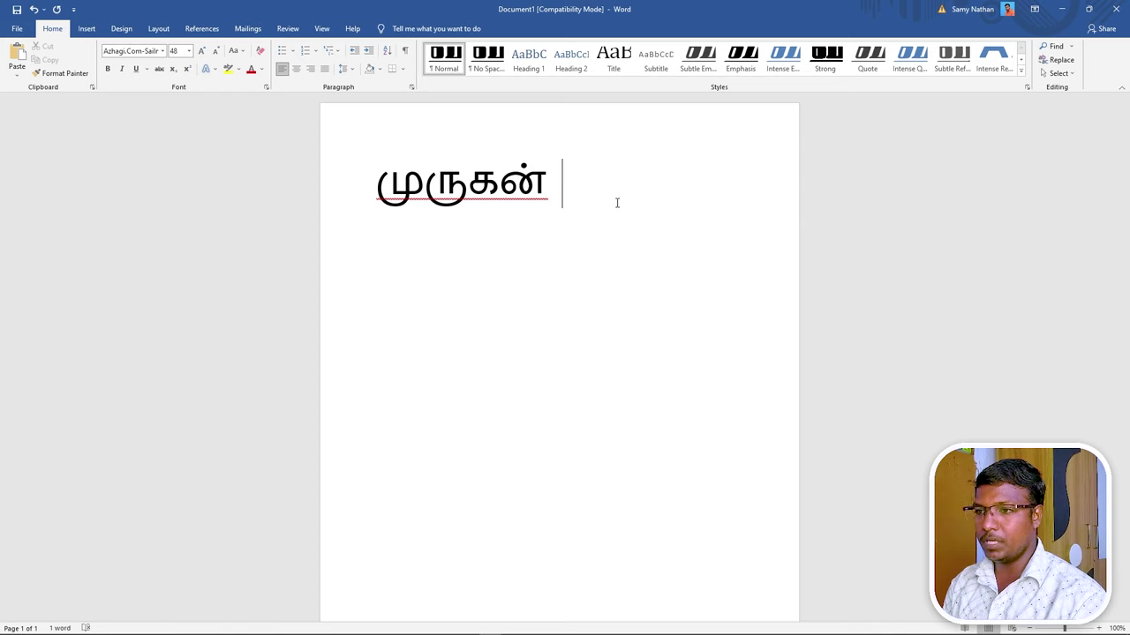
pyautogui.write('முமம')
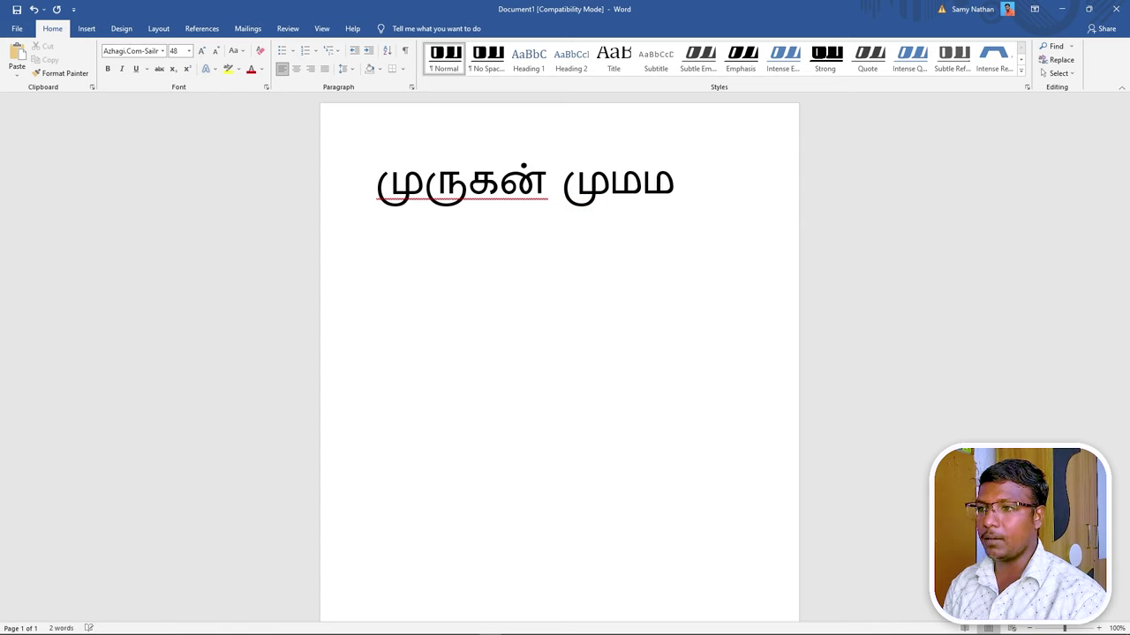
pyautogui.write('ம')
pyautogui.tripleClick(616, 202)
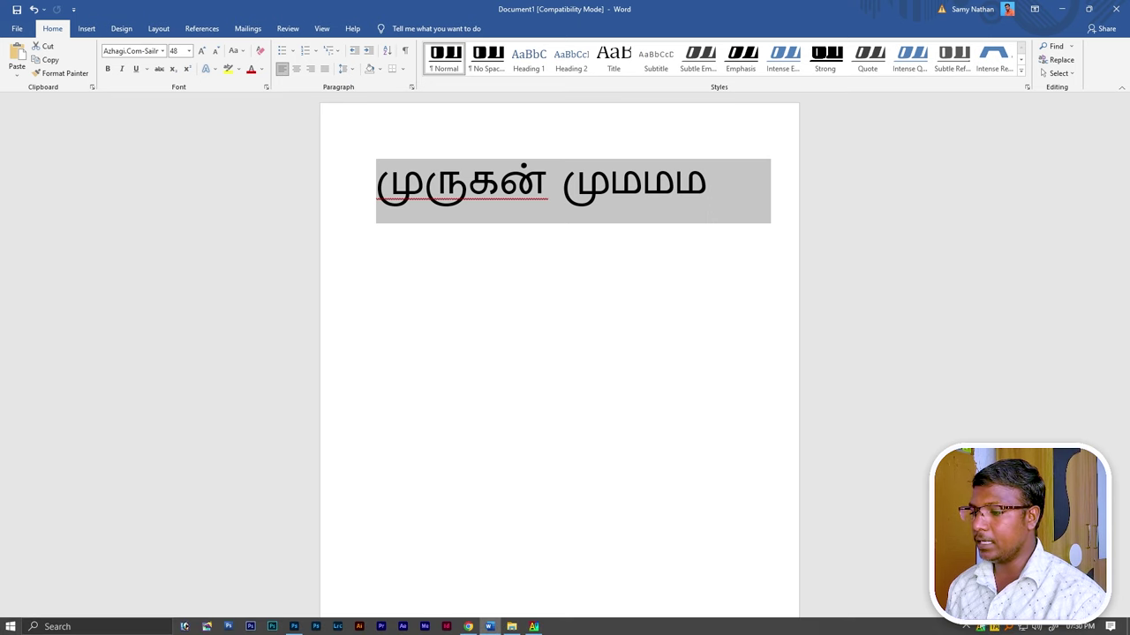
pyautogui.click(979, 628)
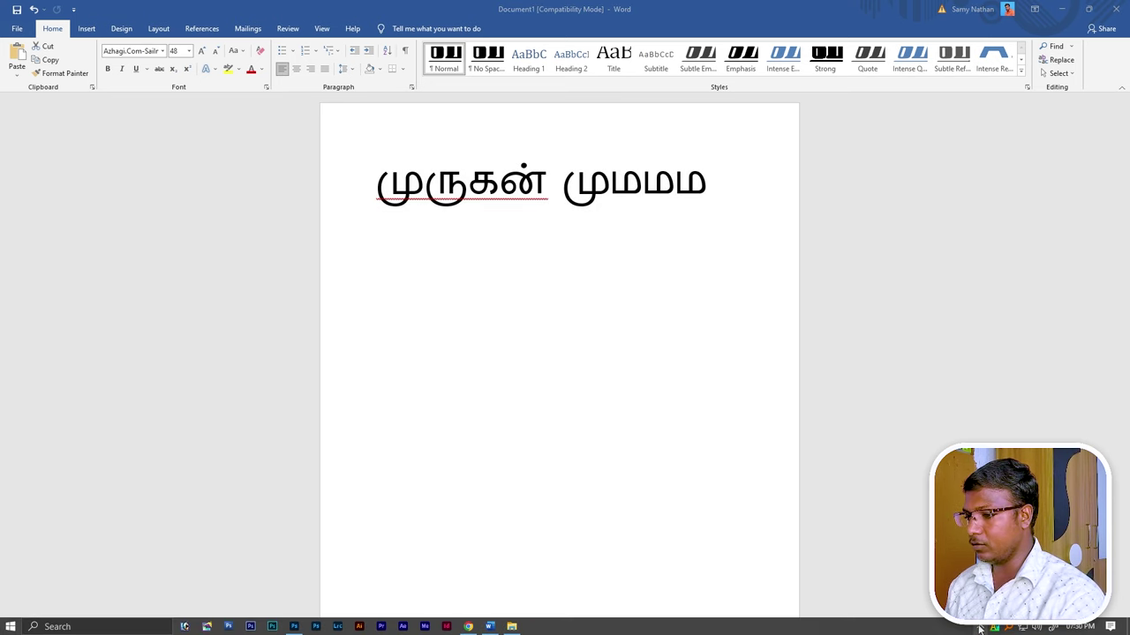
pyautogui.click(994, 628)
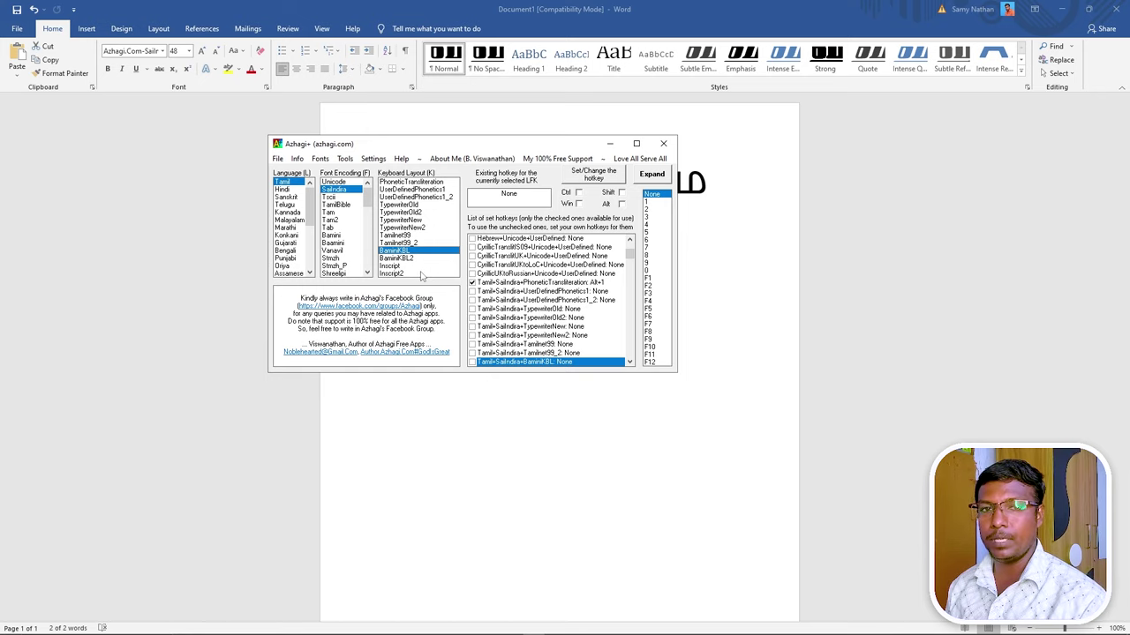
pyautogui.click(662, 143)
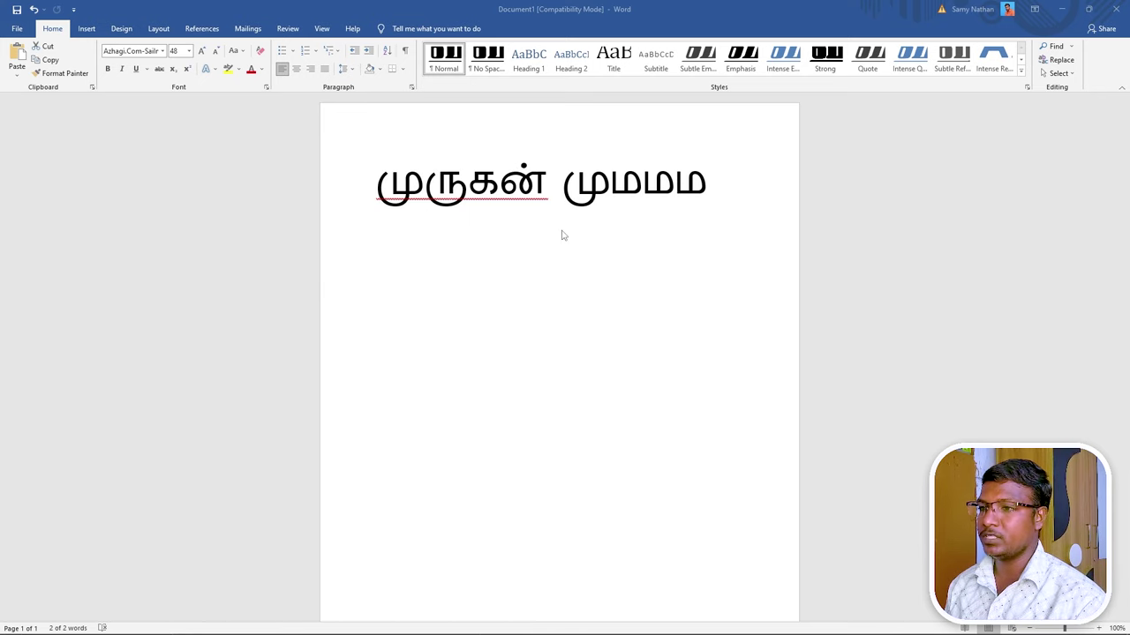
pyautogui.hotkey('ctrl', 'a')
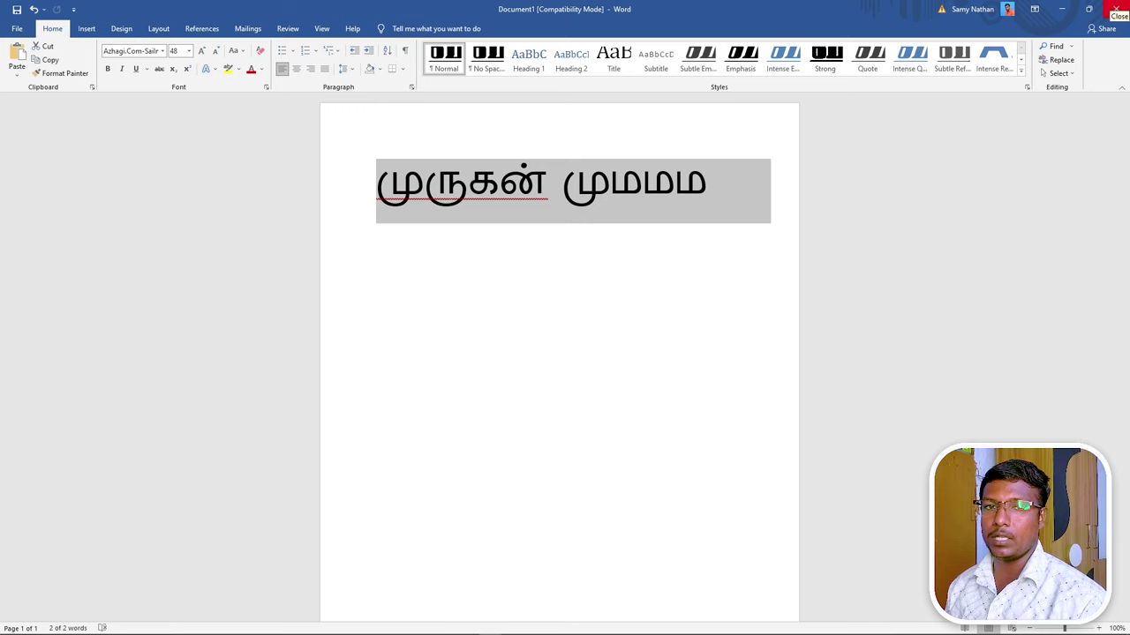
# Step: Create a blank Untitled-1 document in Photoshop and pick the Type tool with Azhagi.Com-SaiIndira at 30 pt
pyautogui.moveTo(459, 628)
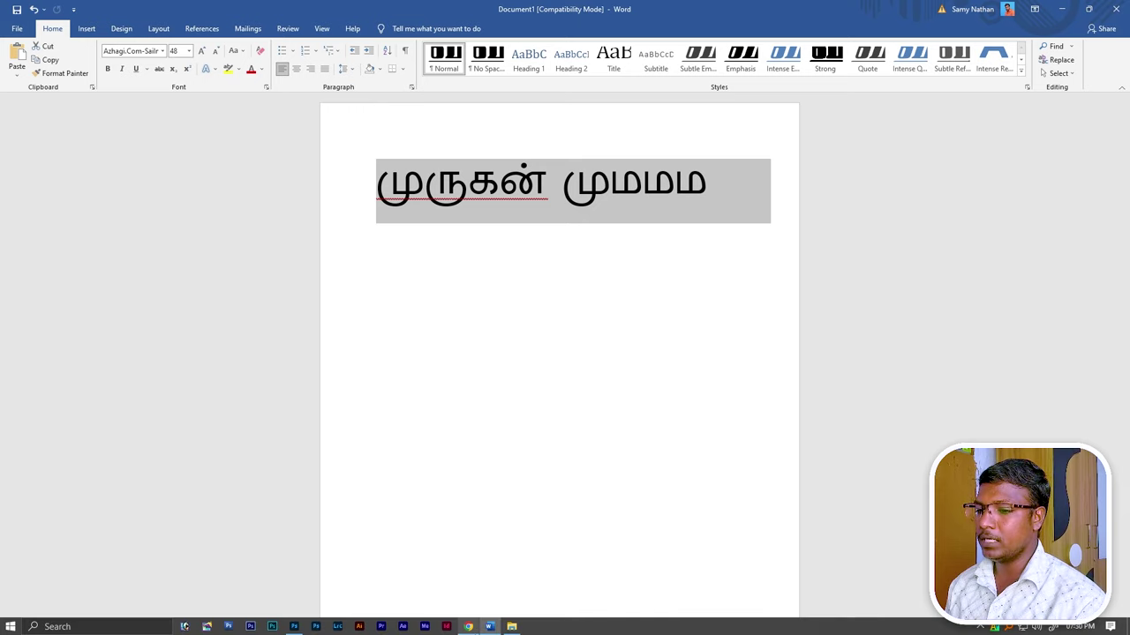
pyautogui.click(296, 627)
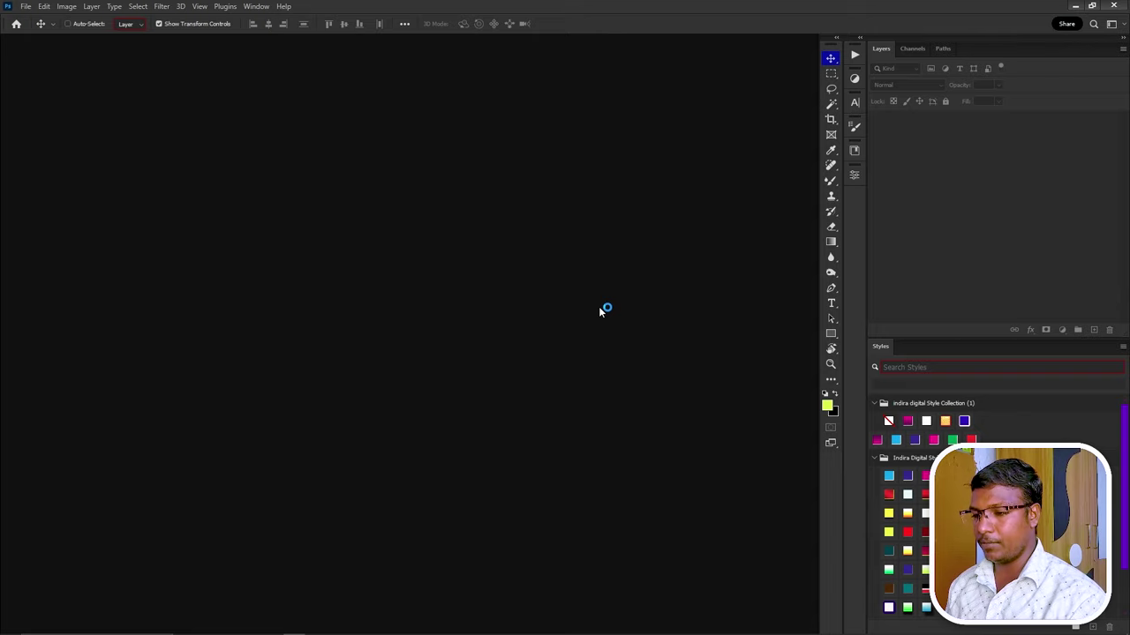
pyautogui.hotkey('ctrl', 'n')
pyautogui.press('Escape')
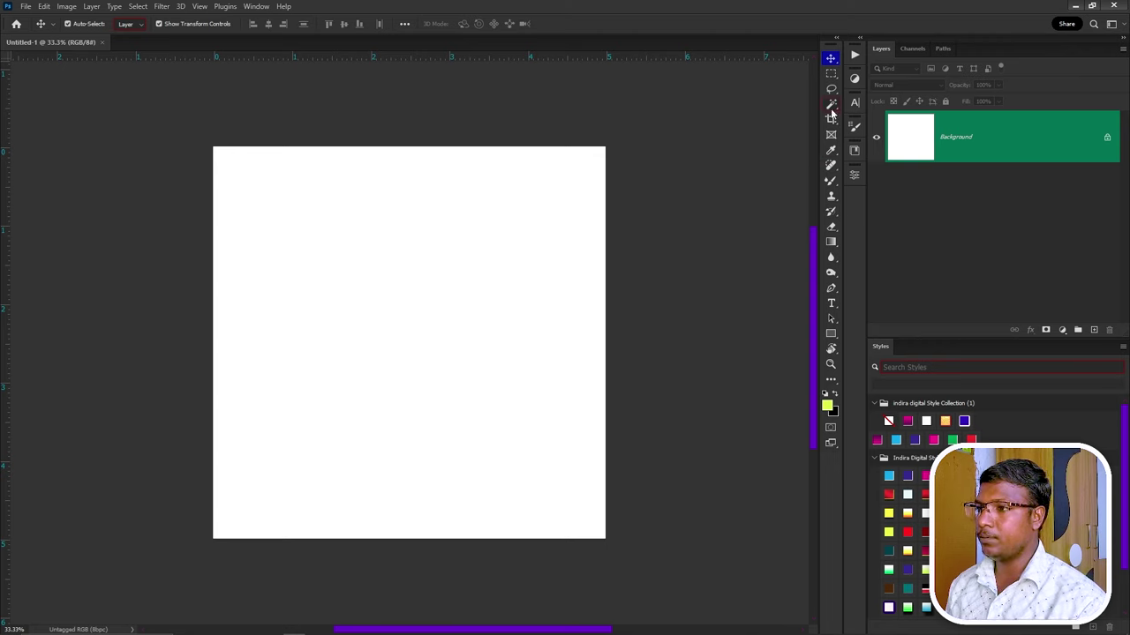
pyautogui.click(830, 303)
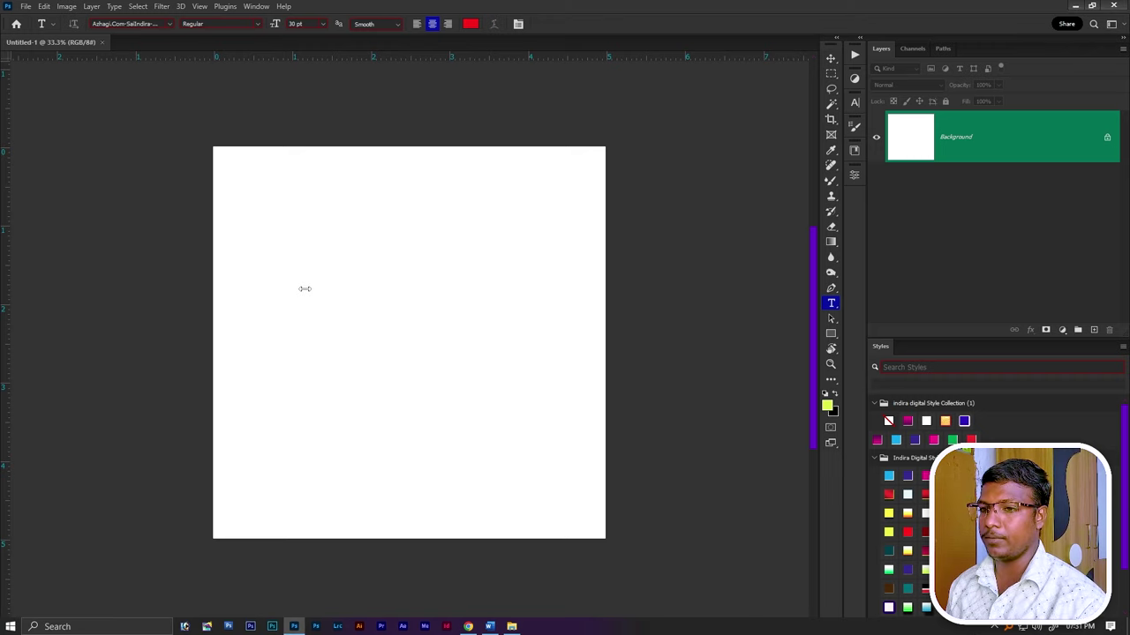
# Step: Paste முருகன் துணை as red text, enlarge it to about 120% and move it near the top
pyautogui.click(332, 301)
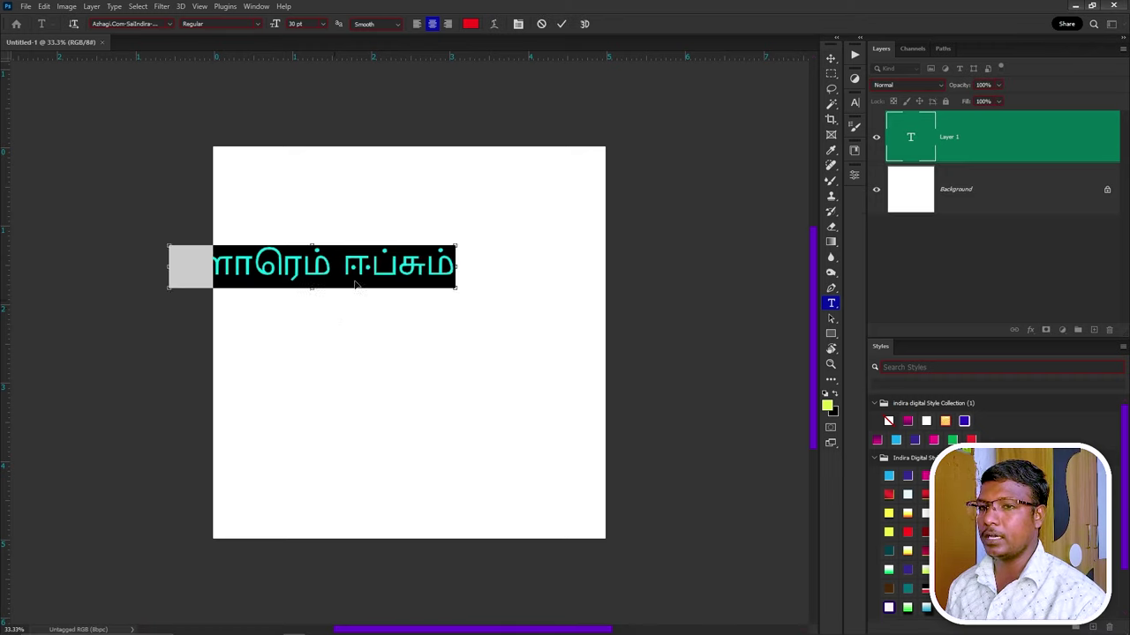
pyautogui.moveTo(325, 266); pyautogui.dragTo(385, 270)
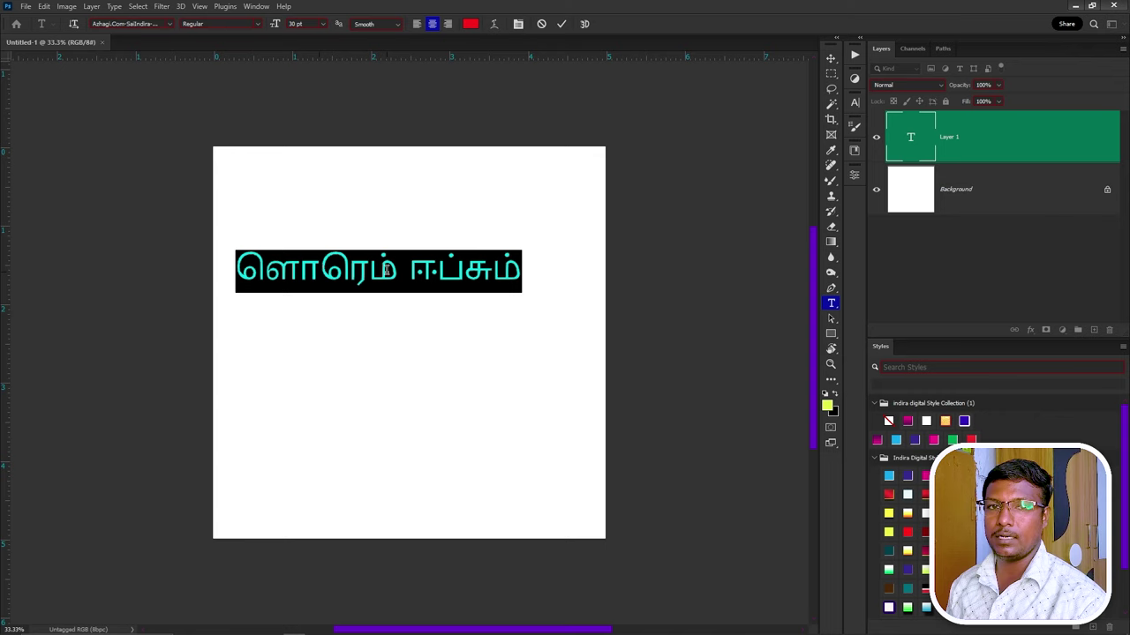
pyautogui.hotkey('ctrl', 'v')
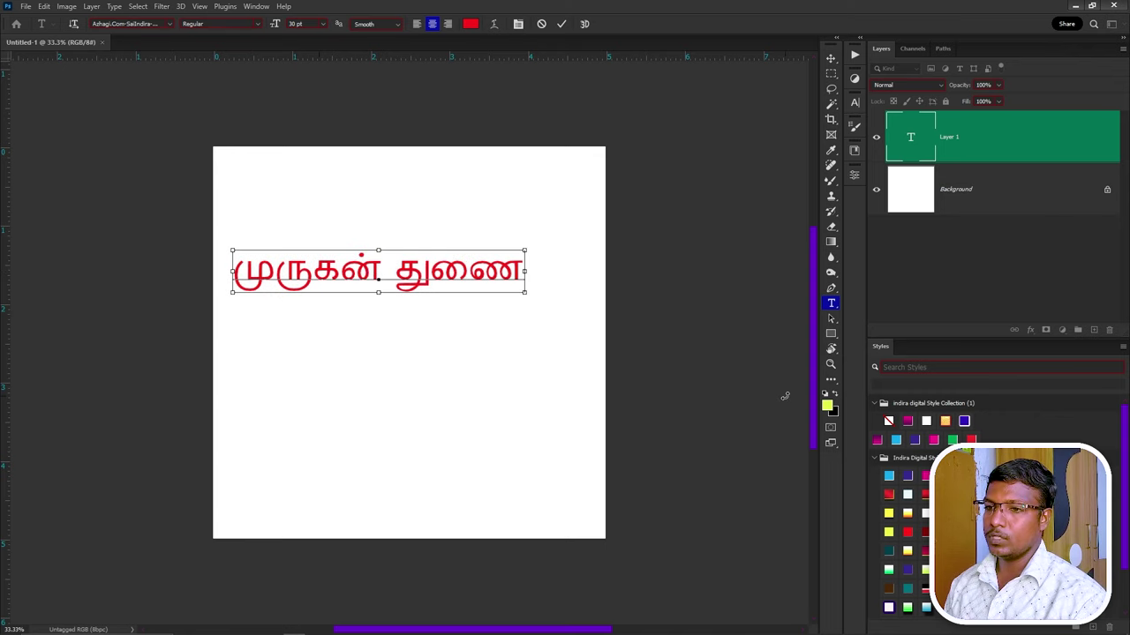
pyautogui.hotkey('ctrl', 'Return')
pyautogui.moveTo(441, 281); pyautogui.dragTo(466, 258)
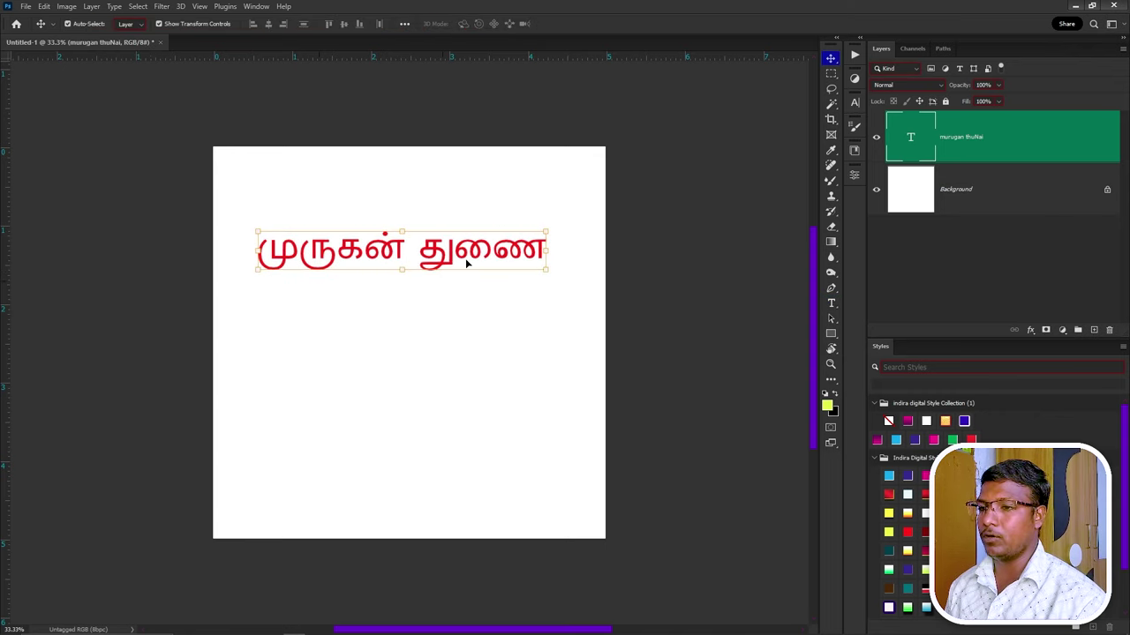
pyautogui.moveTo(546, 271); pyautogui.dragTo(575, 274)
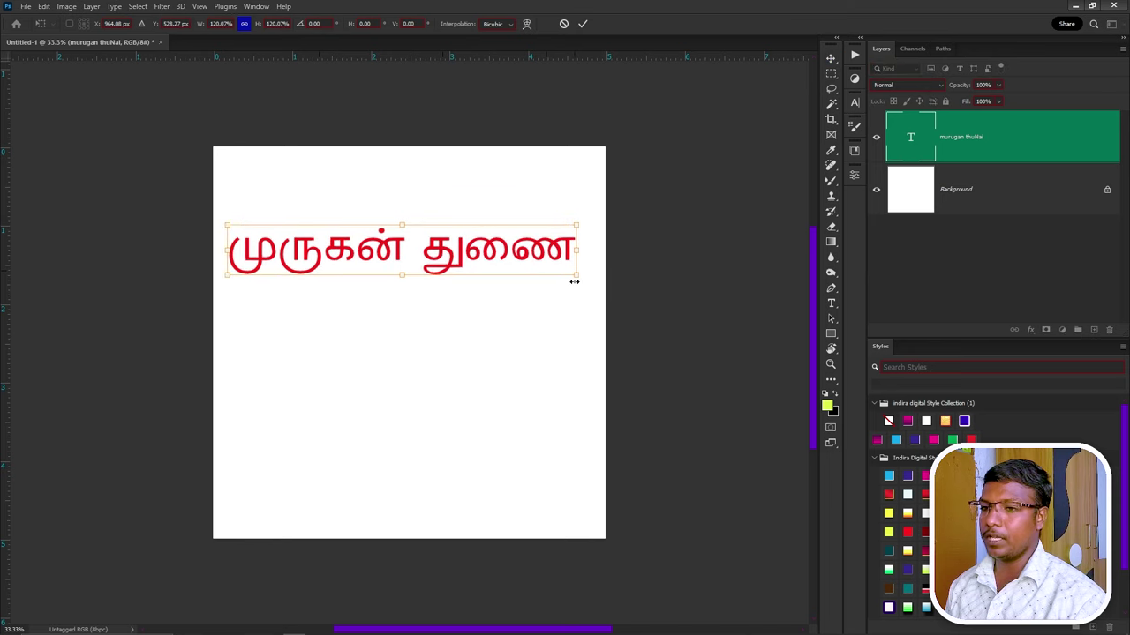
pyautogui.press('Return')
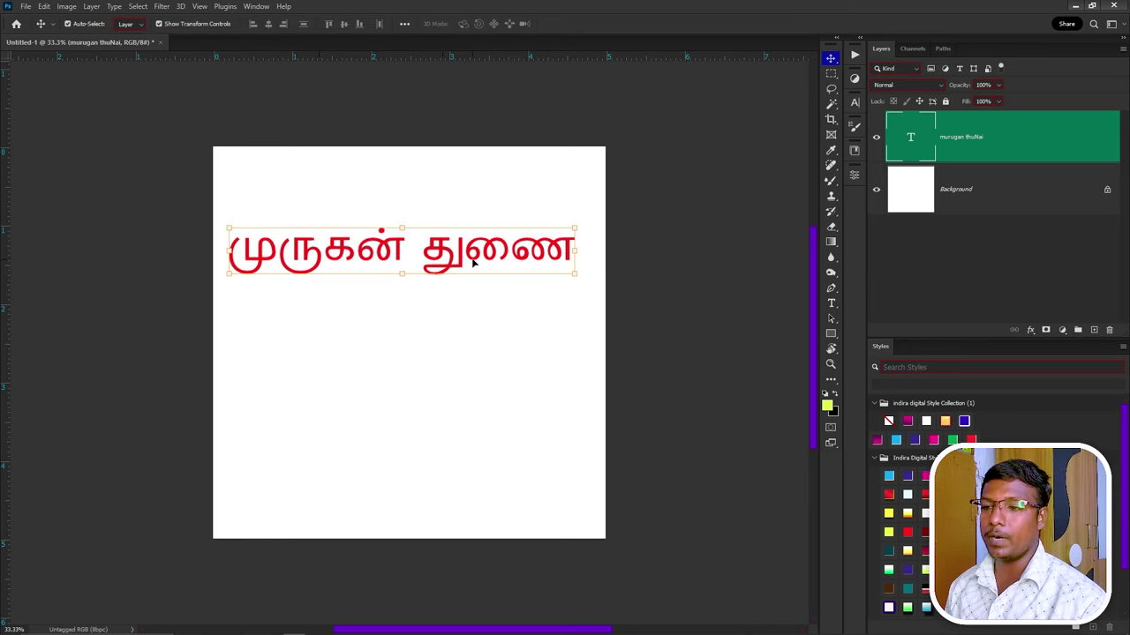
pyautogui.moveTo(475, 258); pyautogui.dragTo(482, 232)
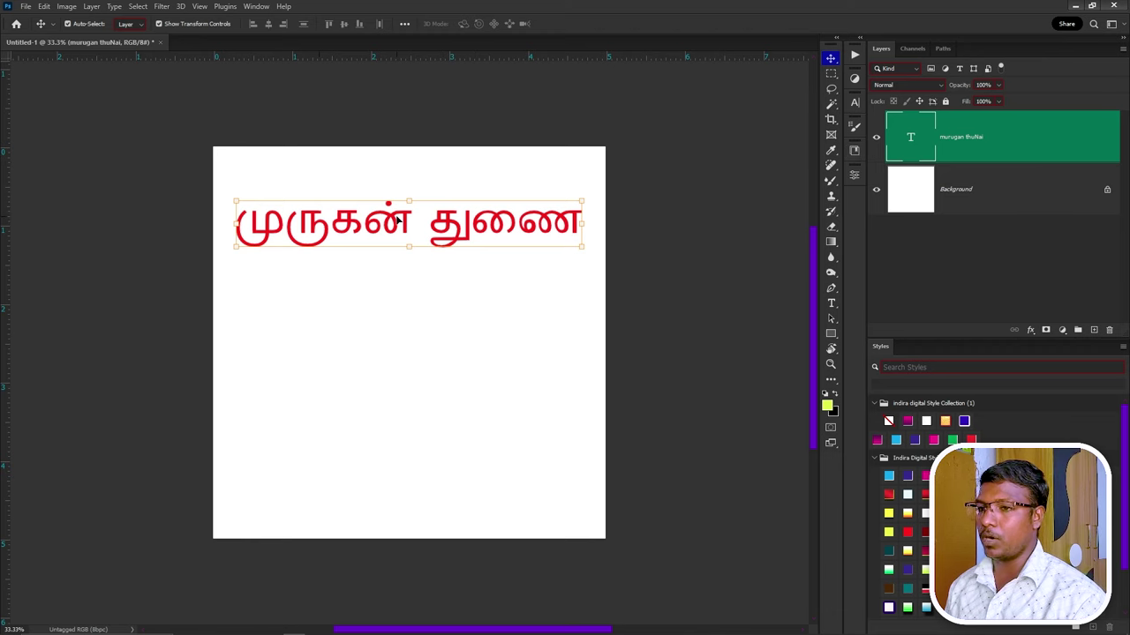
# Step: Turn on World-Ready Layout in the Paragraph panel options so the Tamil text renders correctly
pyautogui.click(256, 6)
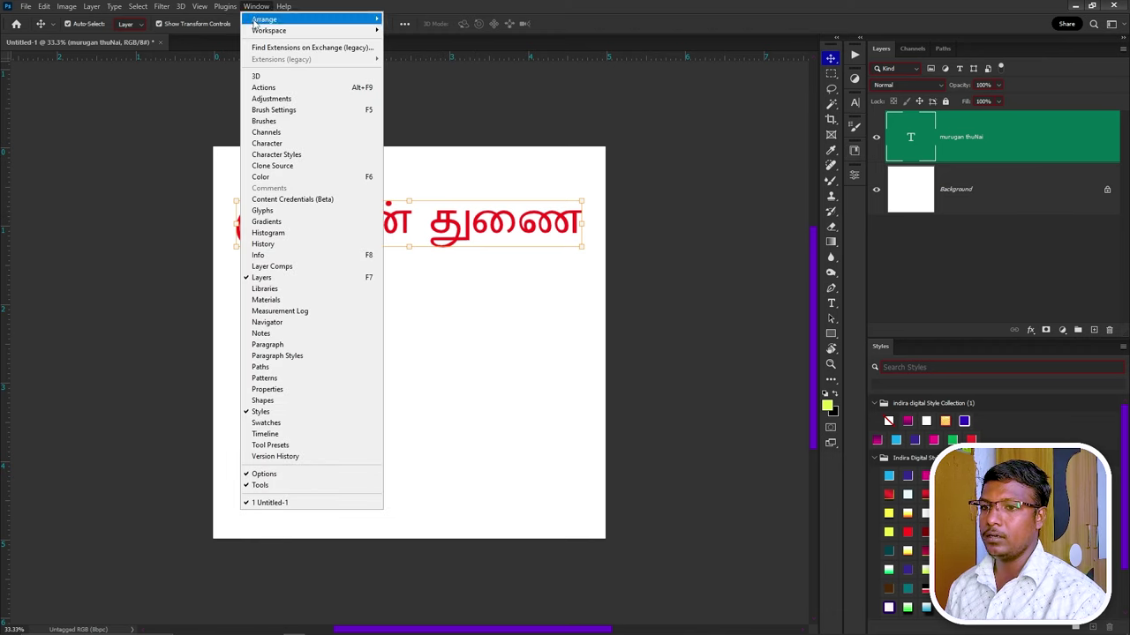
pyautogui.click(300, 344)
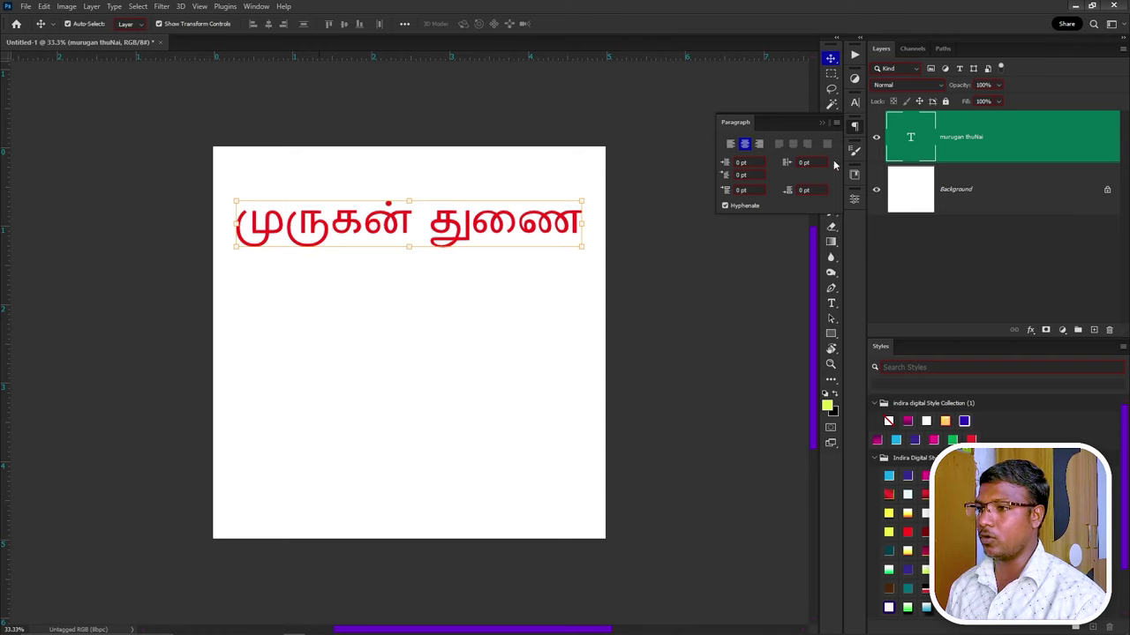
pyautogui.click(839, 124)
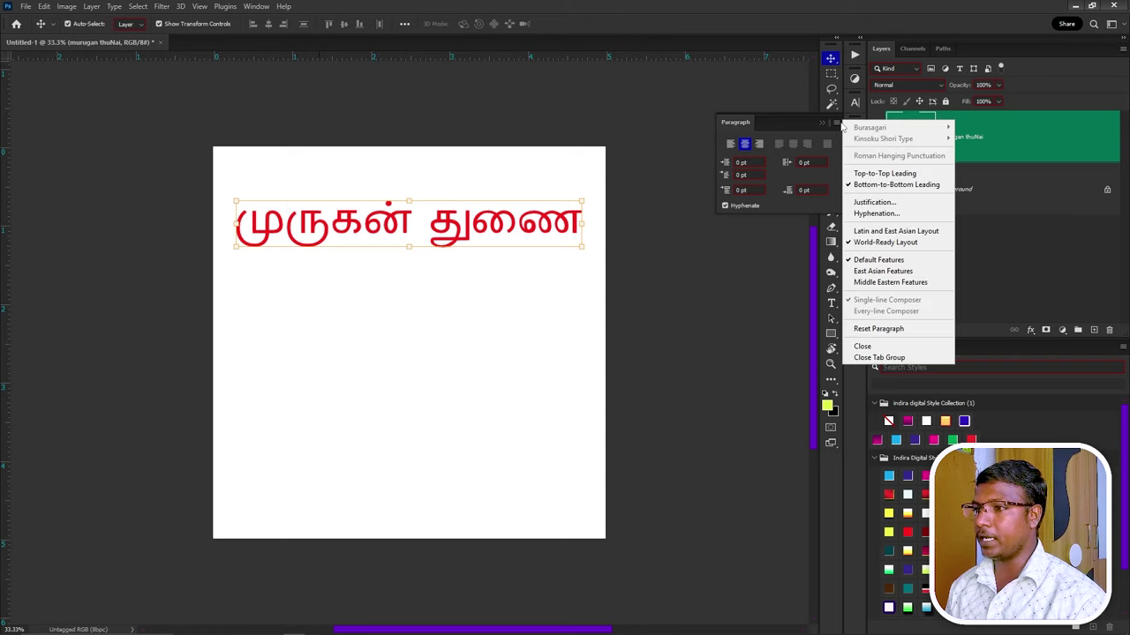
pyautogui.click(883, 231)
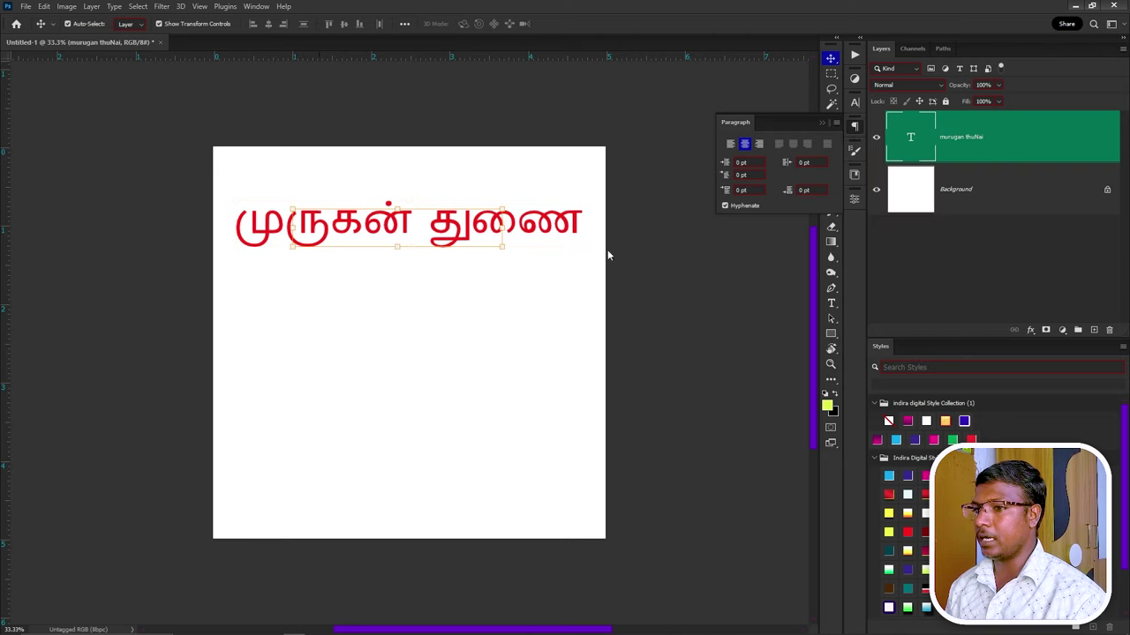
pyautogui.moveTo(441, 277)
pyautogui.mouseDown()
pyautogui.moveTo(417, 282)
pyautogui.moveTo(393, 371)
pyautogui.mouseUp()
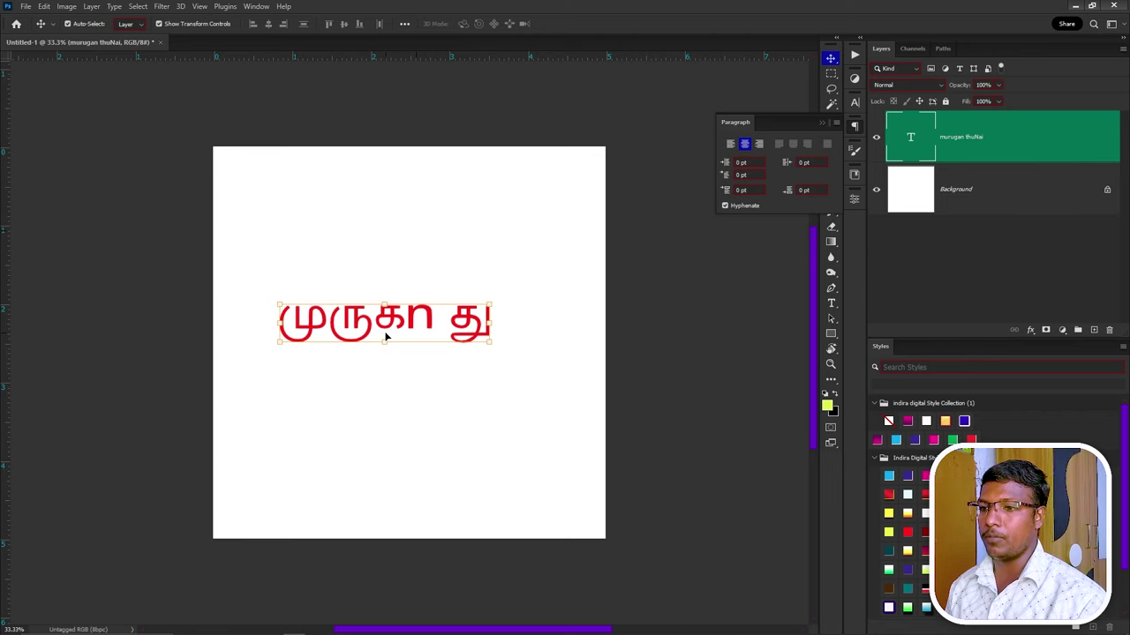
pyautogui.click(836, 122)
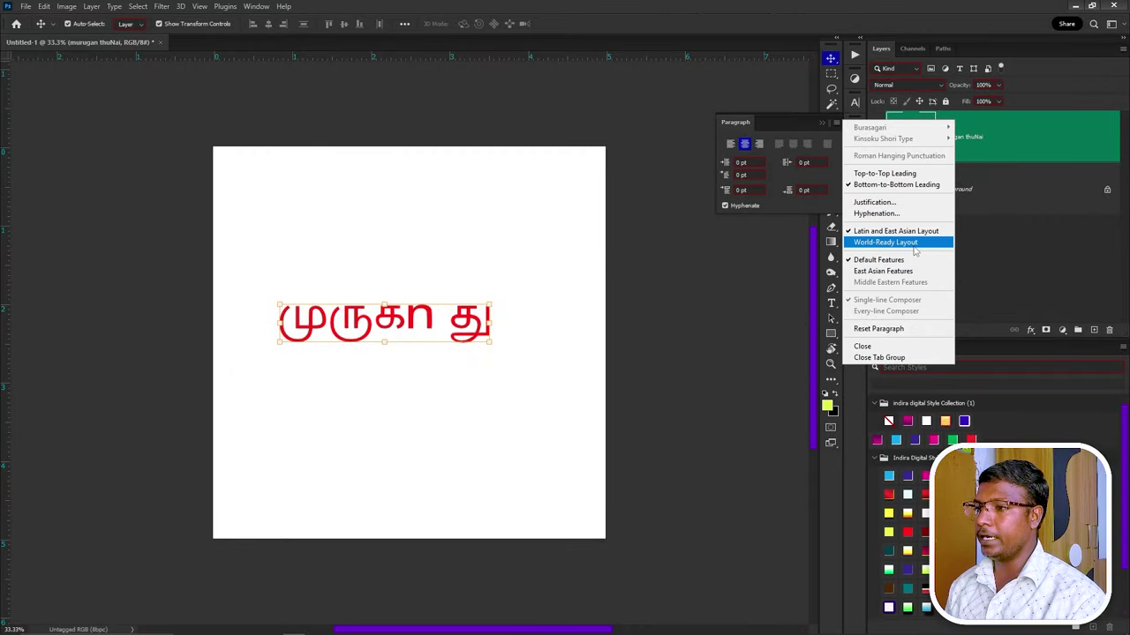
pyautogui.click(915, 247)
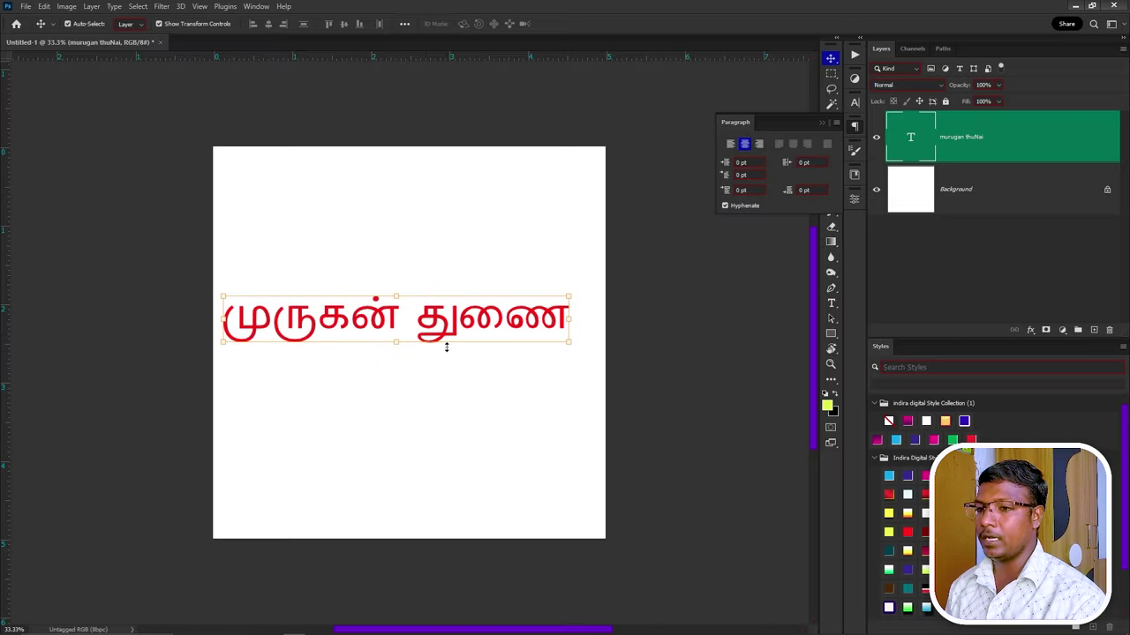
# Step: Centre the Tamil text horizontally on the canvas and bring Word back to the front
pyautogui.moveTo(384, 335); pyautogui.dragTo(405, 308)
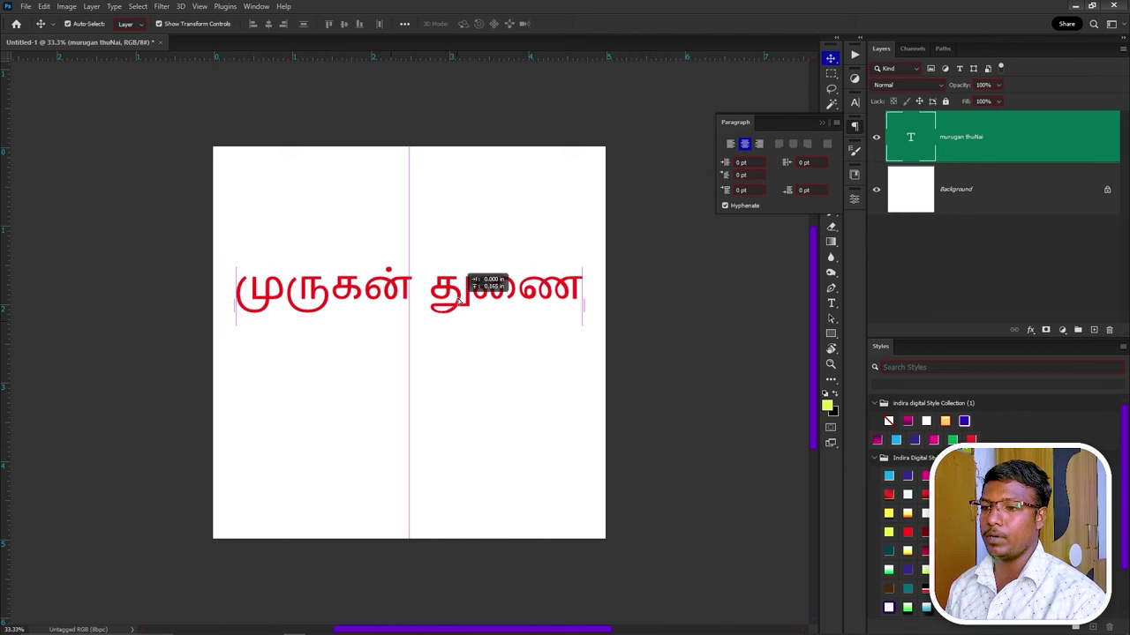
pyautogui.moveTo(425, 318); pyautogui.dragTo(425, 312)
pyautogui.click(1075, 5)
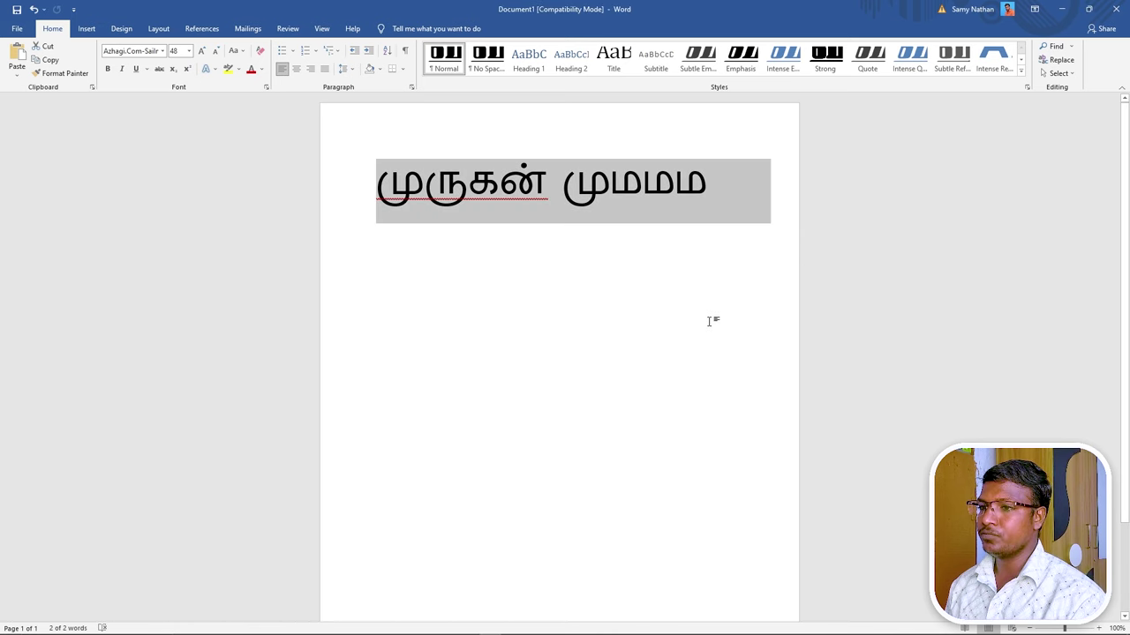
# Step: Clear the windows to the desktop, refresh it, and bring the Azhagi fonts page forward in Chrome
pyautogui.click(1063, 9)
pyautogui.press('super+d')
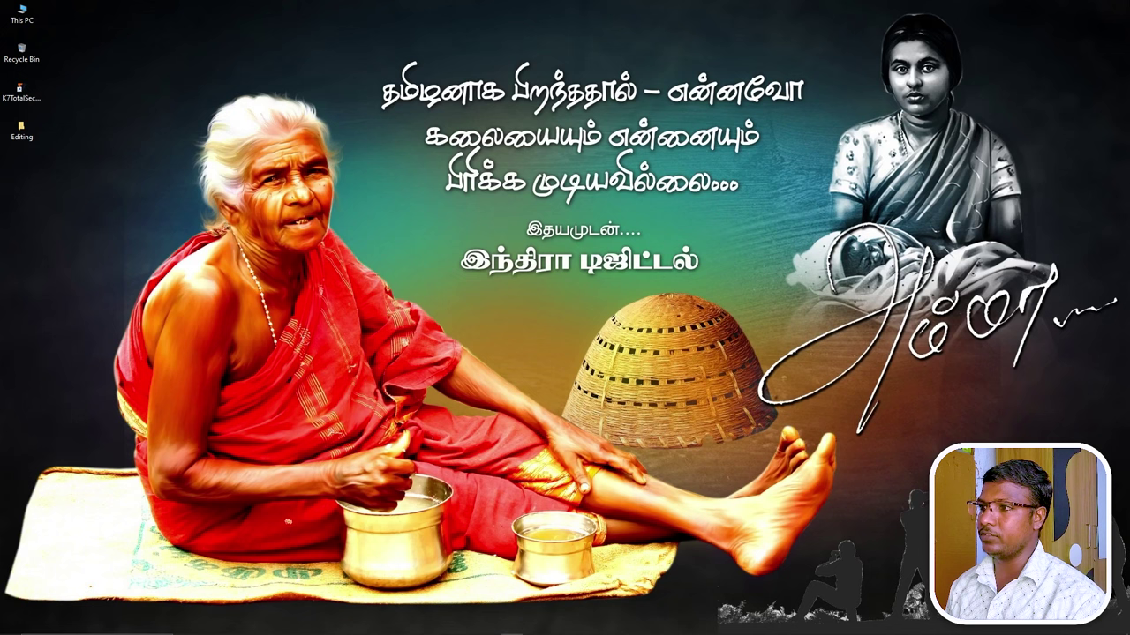
pyautogui.rightClick(713, 270)
pyautogui.click(715, 303)
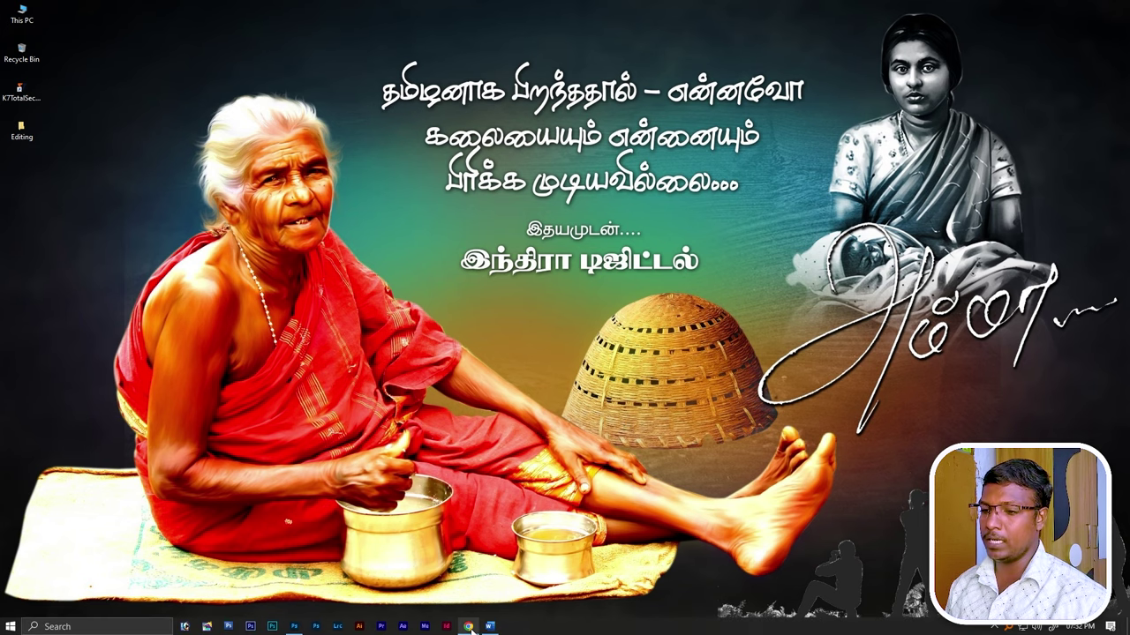
pyautogui.click(468, 626)
# Step: Scroll through the Self-Typing Phonetic Tamil Fonts page to its font-features settings instructions
pyautogui.scroll(-3, 460, 412)
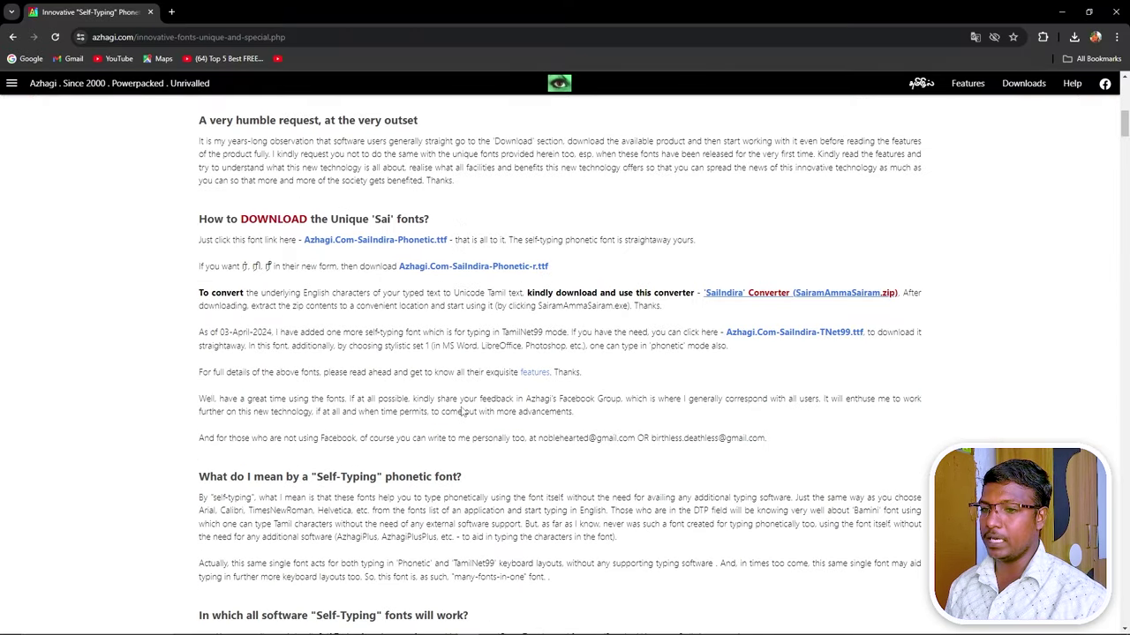
pyautogui.scroll(-4, 460, 407)
pyautogui.scroll(-5, 460, 408)
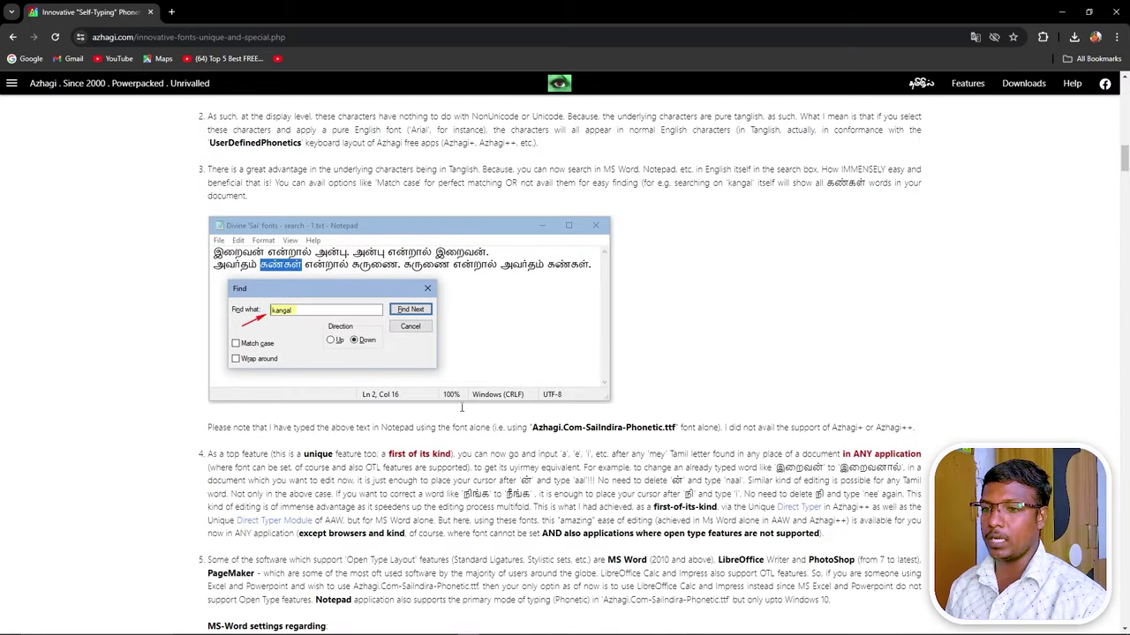
pyautogui.scroll(-2, 460, 408)
pyautogui.scroll(-5, 460, 408)
pyautogui.scroll(-5, 461, 408)
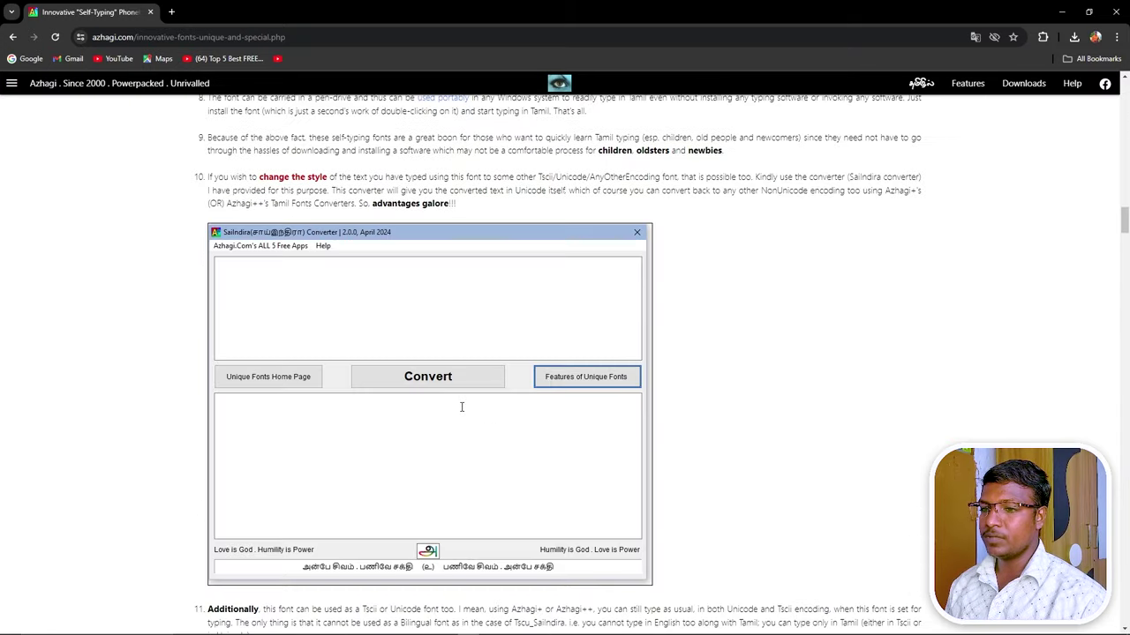
pyautogui.scroll(-5, 460, 408)
pyautogui.scroll(-5, 461, 407)
pyautogui.scroll(-4, 460, 407)
pyautogui.scroll(-1, 461, 407)
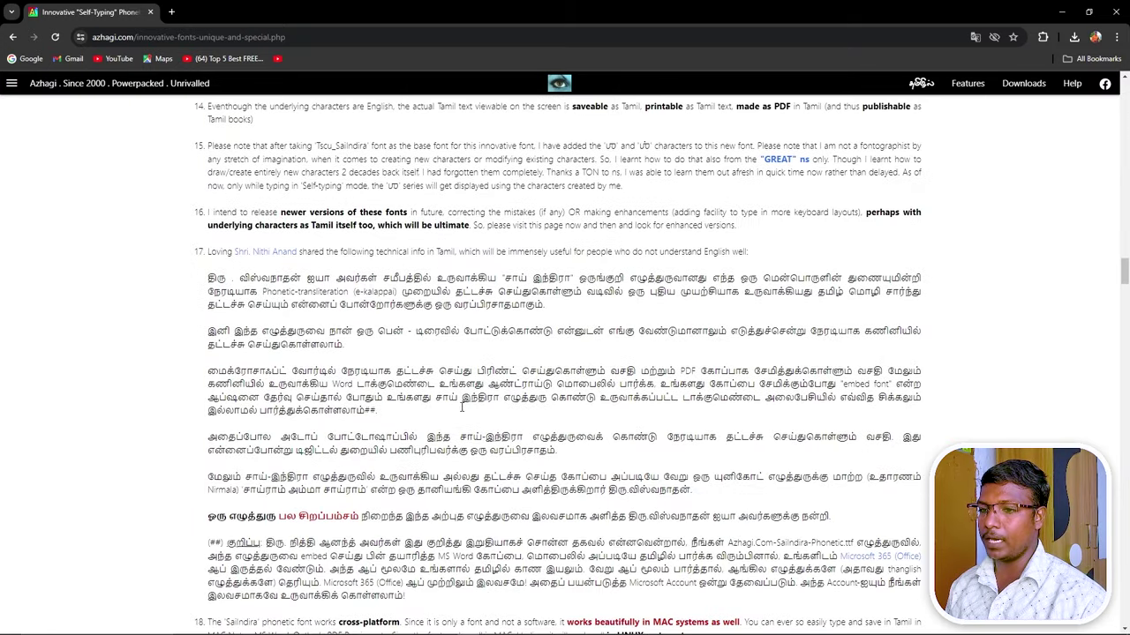
pyautogui.scroll(-2, 563, 360)
pyautogui.scroll(-1, 494, 380)
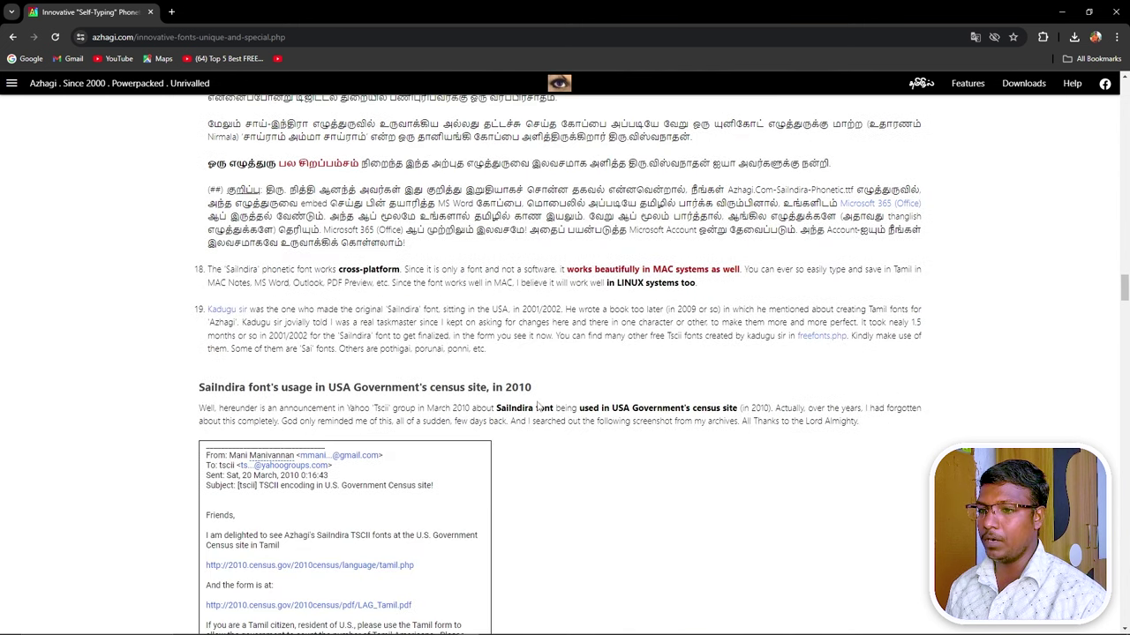
pyautogui.scroll(-2, 414, 397)
pyautogui.scroll(-2, 422, 420)
pyautogui.scroll(-2, 421, 421)
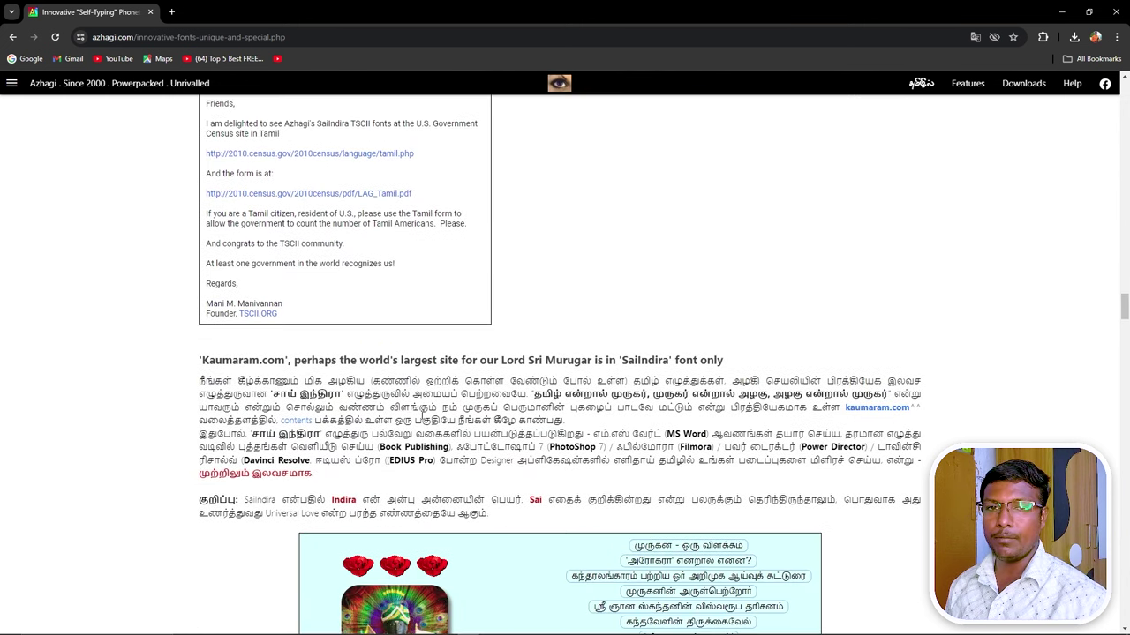
pyautogui.scroll(-3, 421, 420)
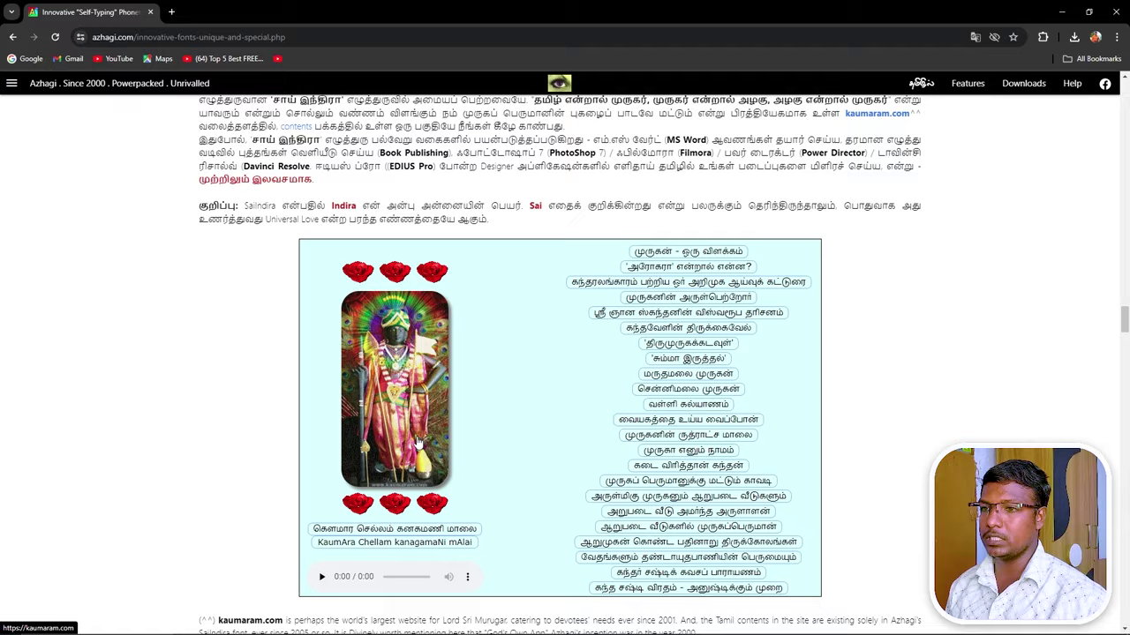
pyautogui.scroll(-2, 421, 441)
pyautogui.scroll(3, 468, 494)
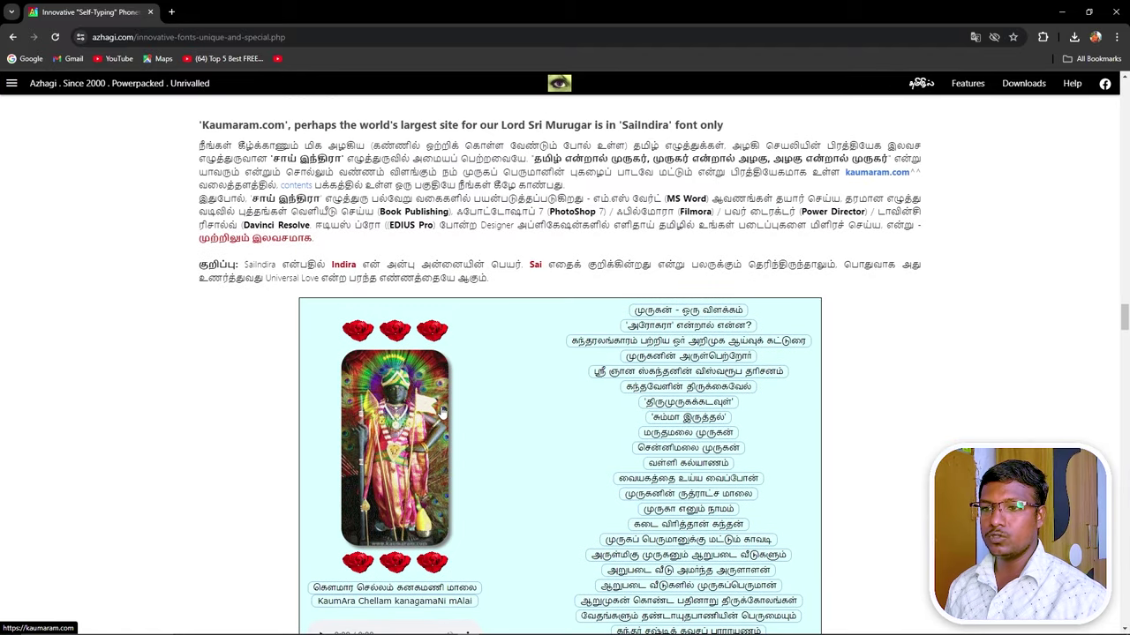
pyautogui.scroll(-3, 559, 432)
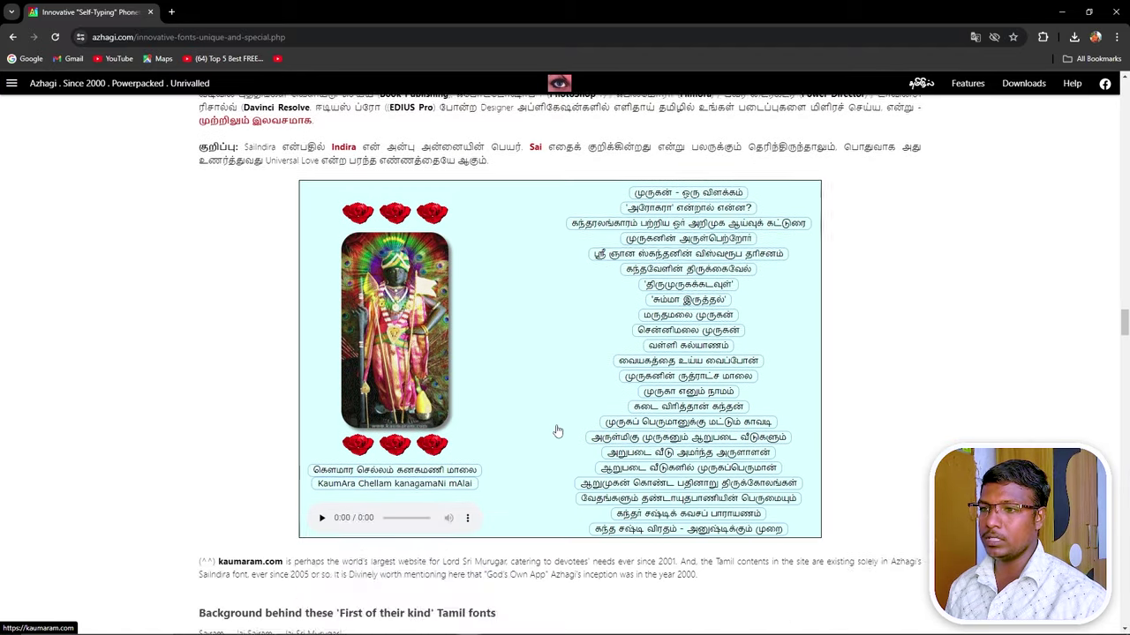
pyautogui.scroll(-2, 580, 461)
pyautogui.scroll(-3, 579, 456)
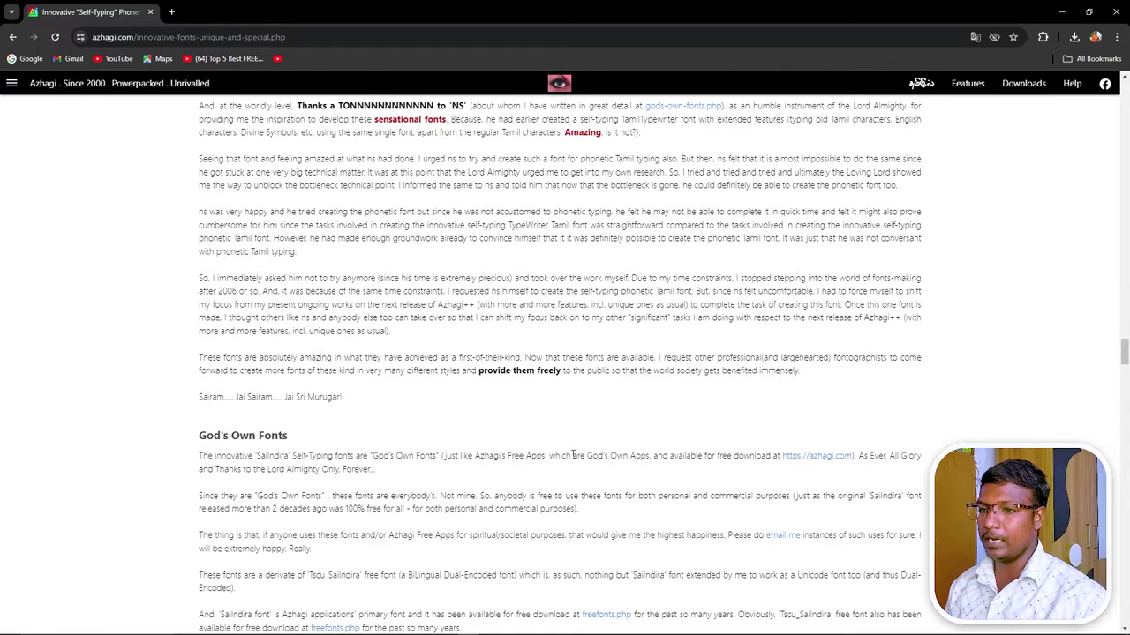
pyautogui.scroll(-1, 578, 407)
pyautogui.scroll(-2, 571, 459)
pyautogui.scroll(-2, 566, 508)
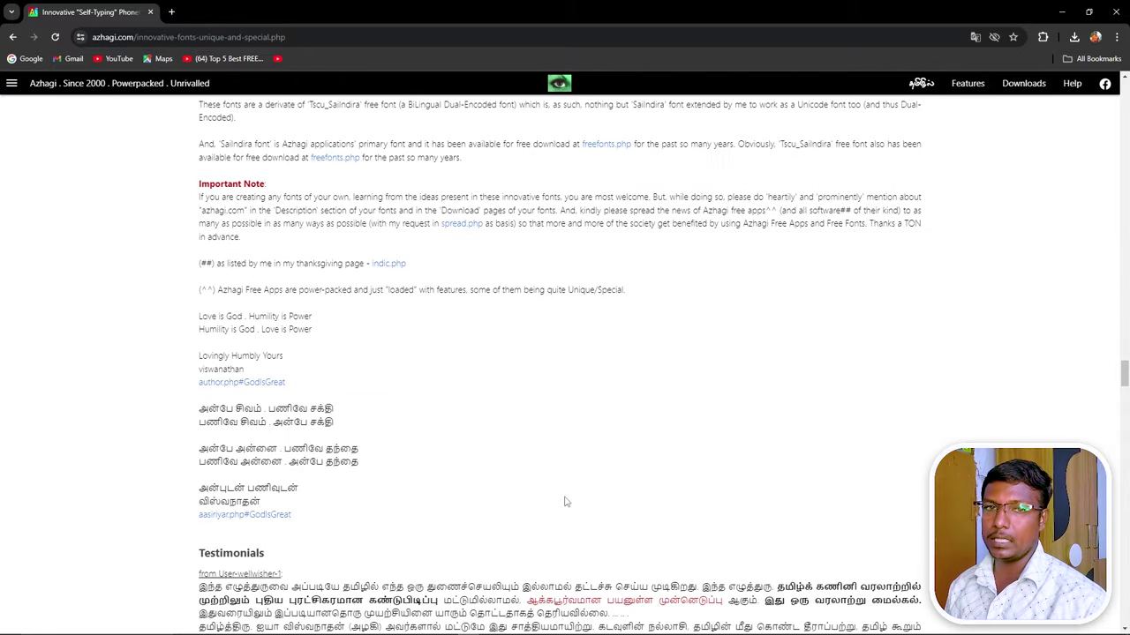
pyautogui.scroll(4, 565, 502)
pyautogui.scroll(10, 566, 499)
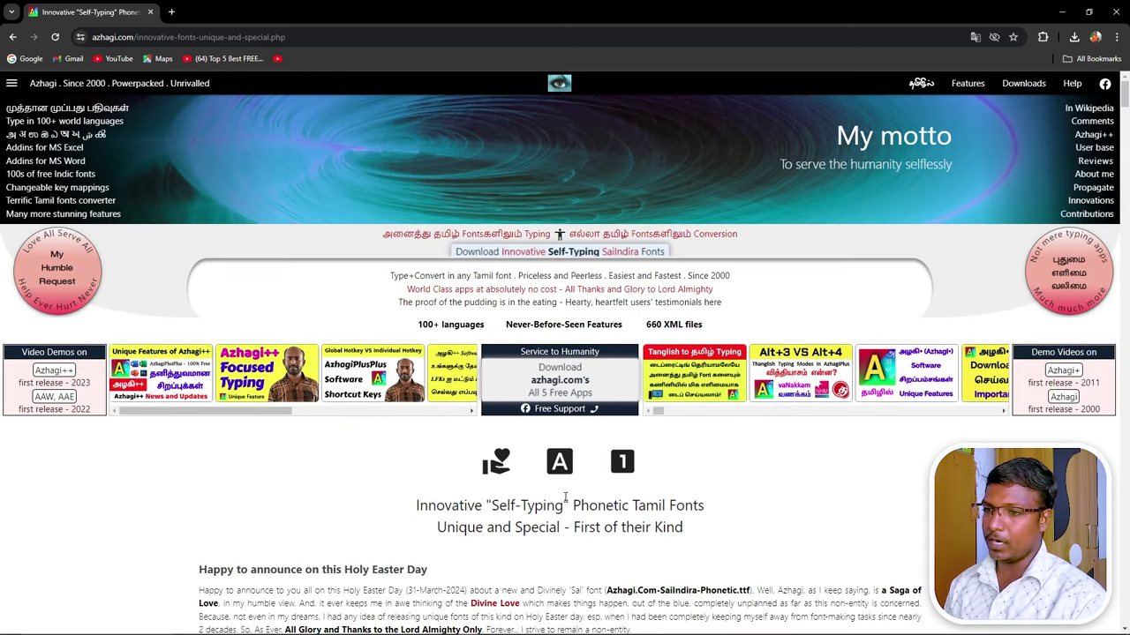
pyautogui.scroll(-3, 565, 499)
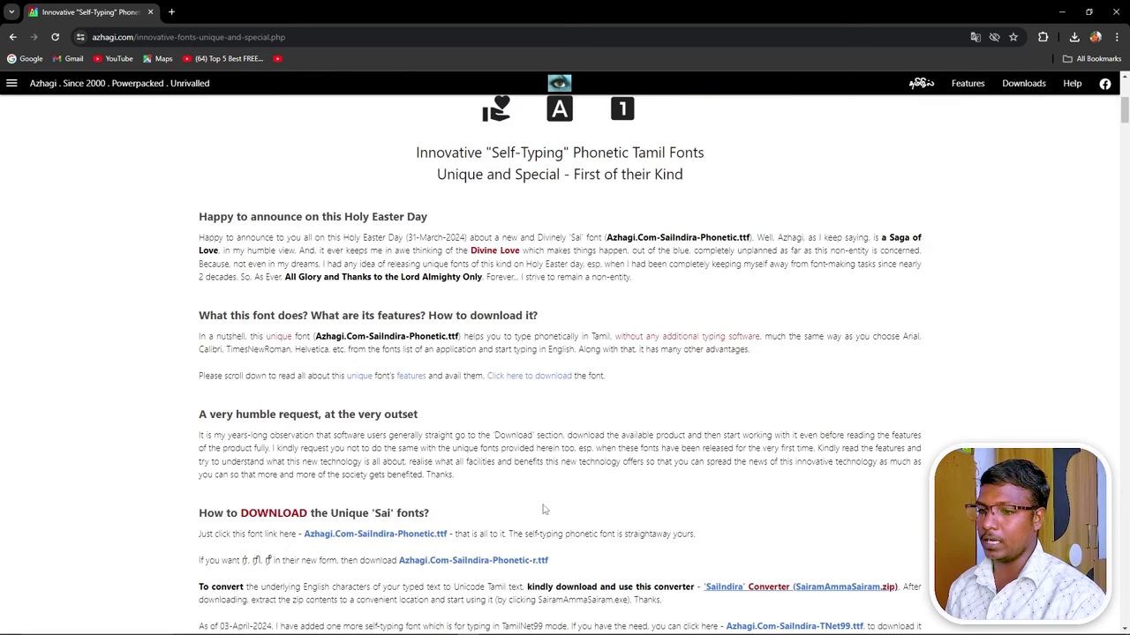
pyautogui.scroll(-2, 547, 509)
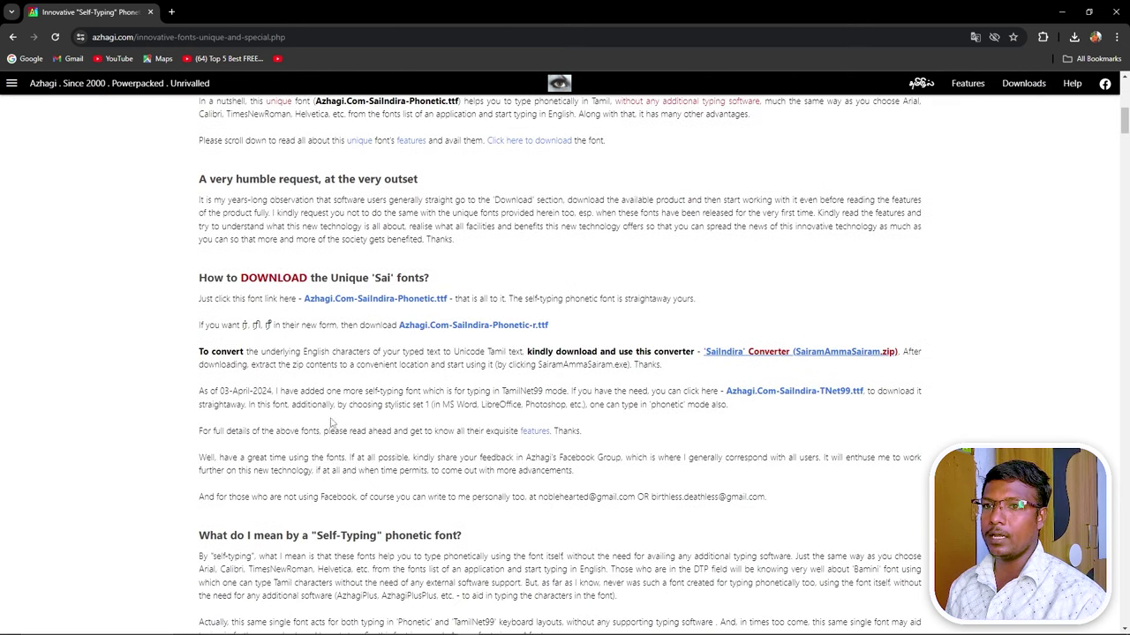
pyautogui.scroll(-3, 656, 480)
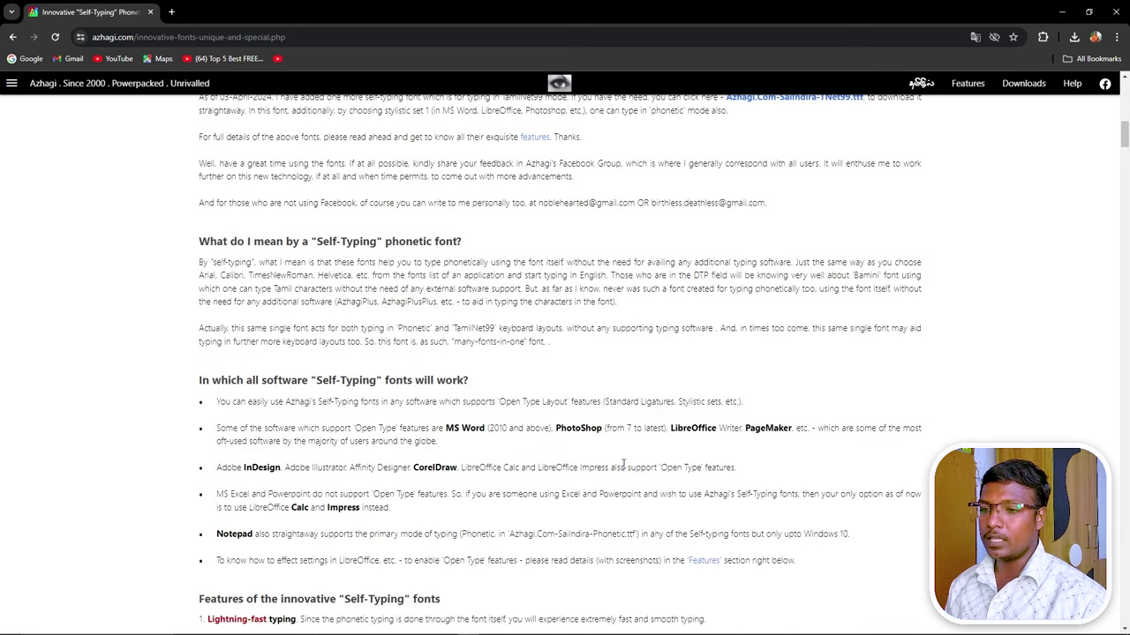
pyautogui.scroll(-7, 623, 464)
pyautogui.scroll(-5, 623, 468)
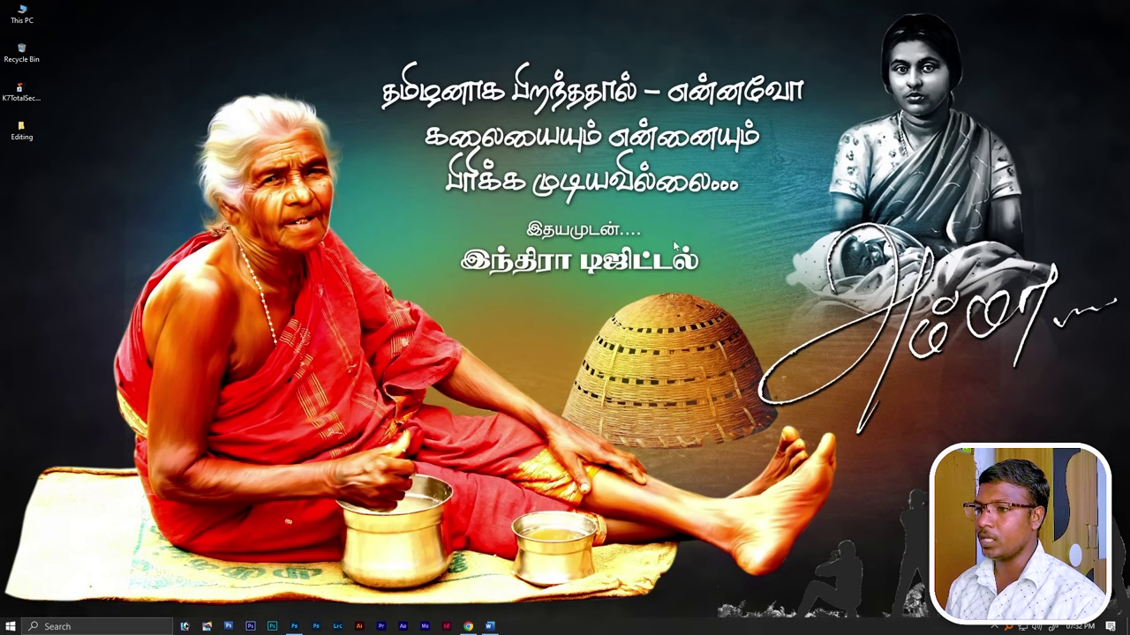
pyautogui.rightClick(542, 242)
pyautogui.click(584, 276)
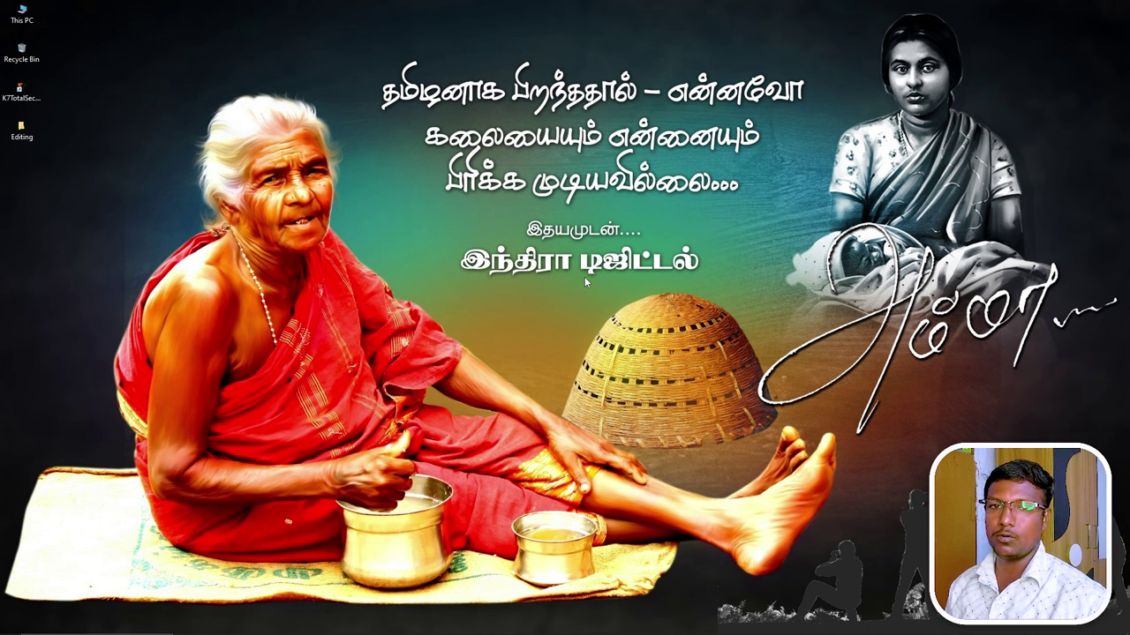